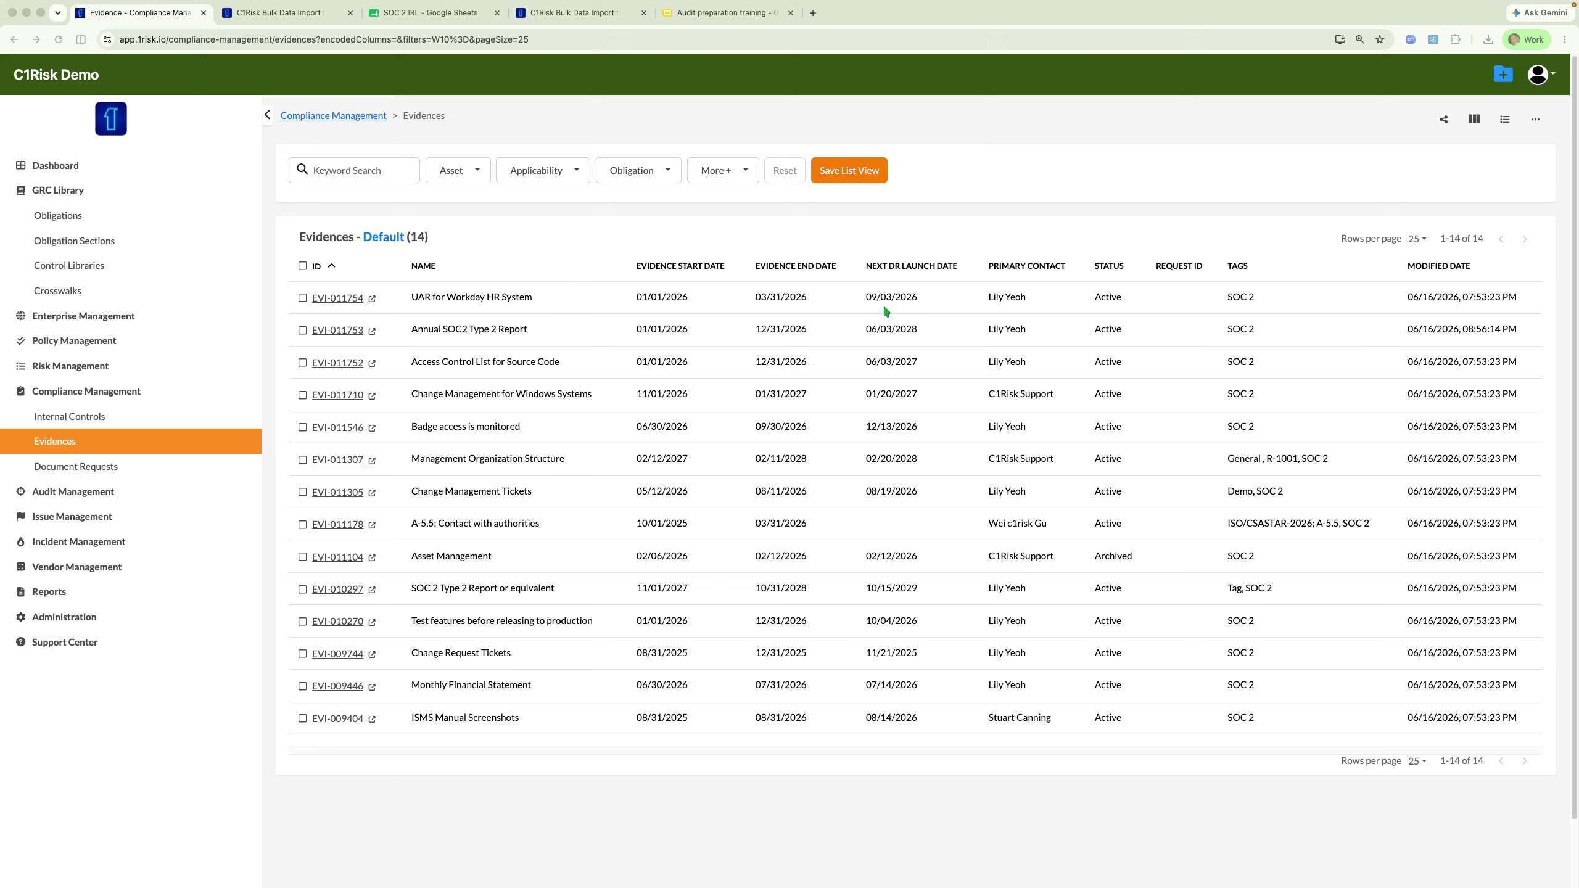
Add the Request Frequency column to the Evidences list
left_click(1474, 119)
left_click(1275, 379)
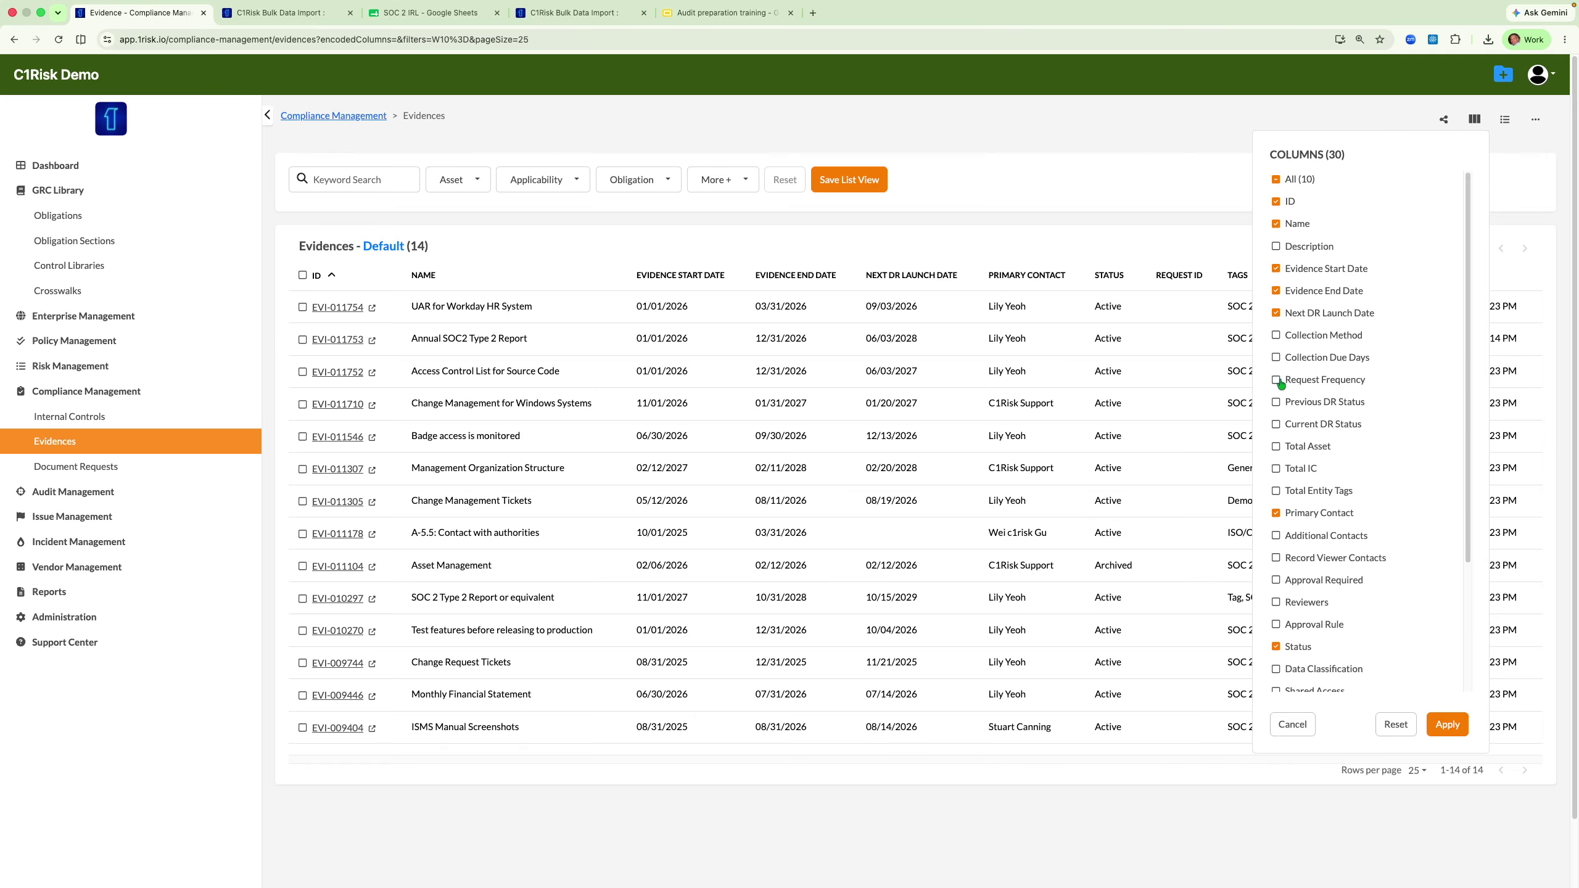
left_click(1446, 726)
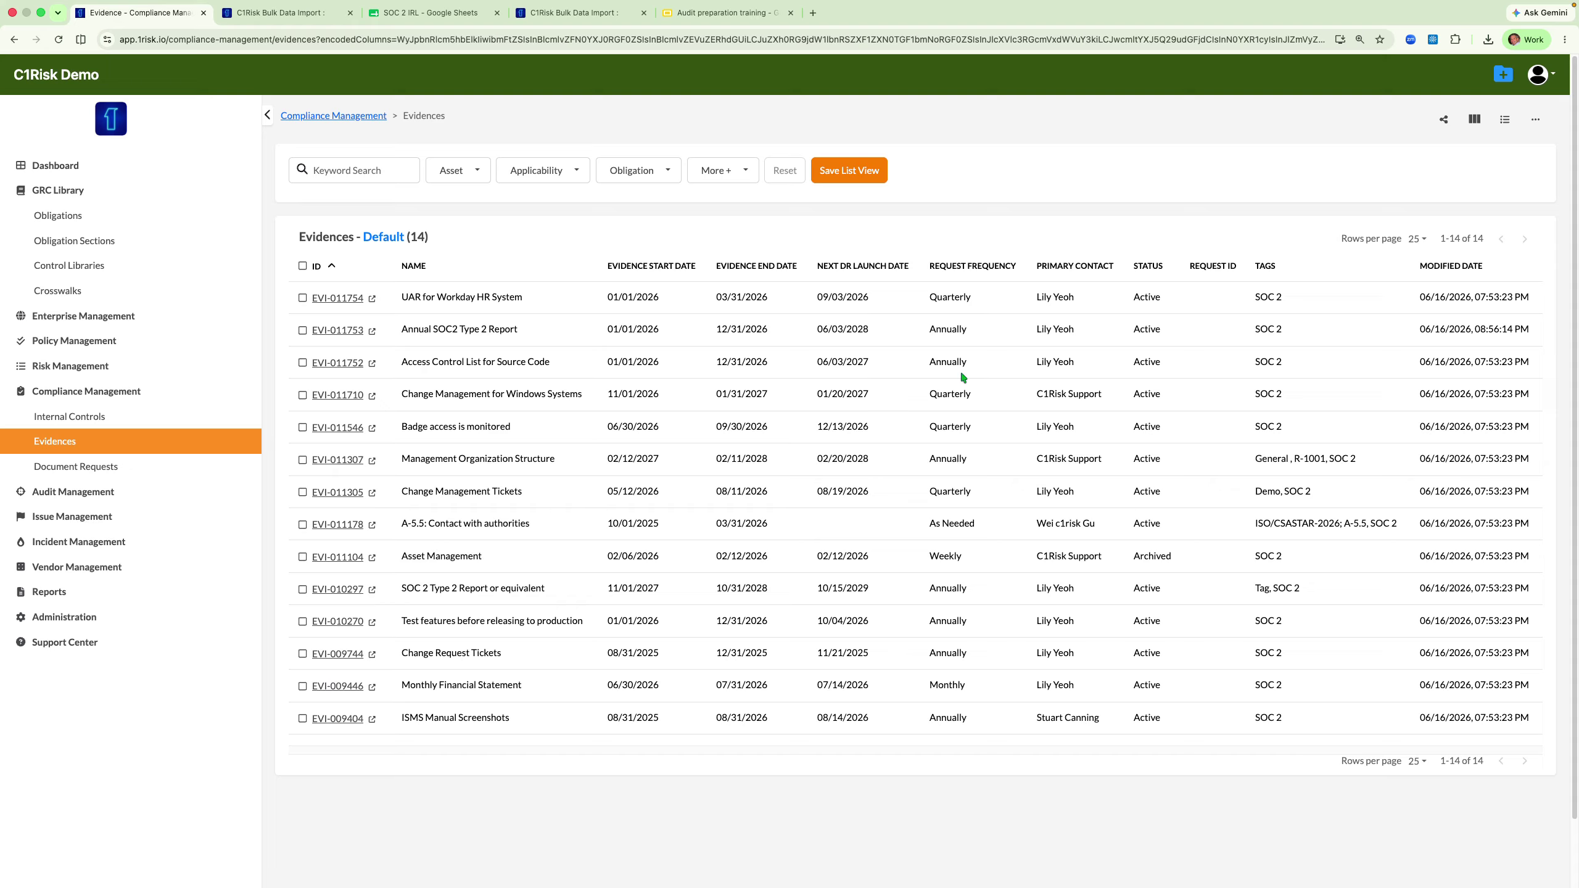
Start a new evidence record and fill its description with the entity organizational chart text copied from cell E26 of the SOC 2 IRL Google Sheet
left_click(1532, 128)
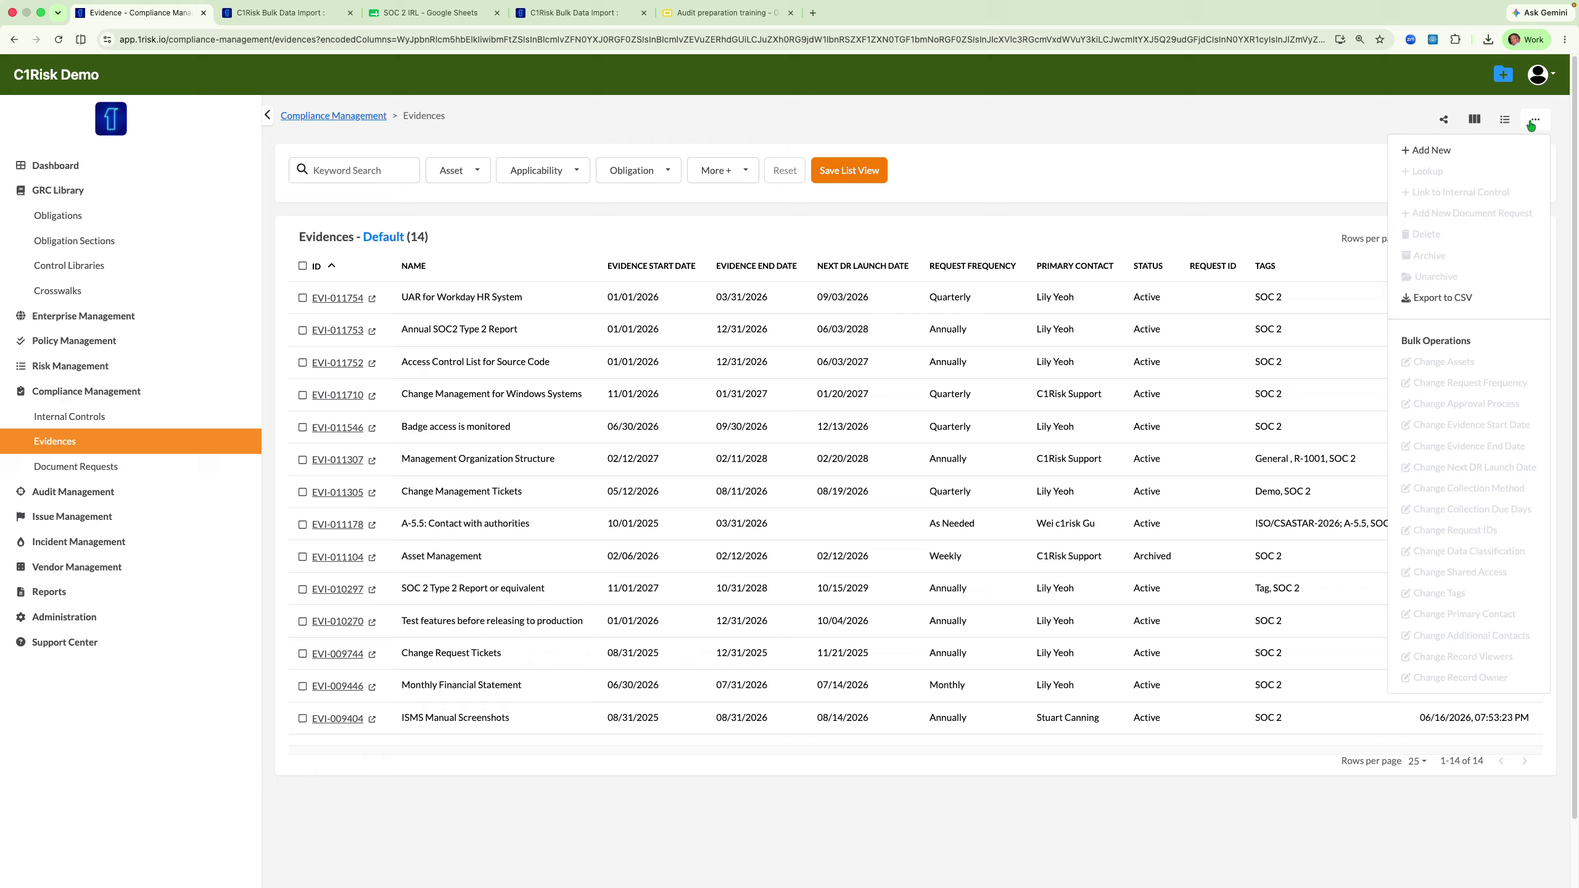
left_click(1426, 150)
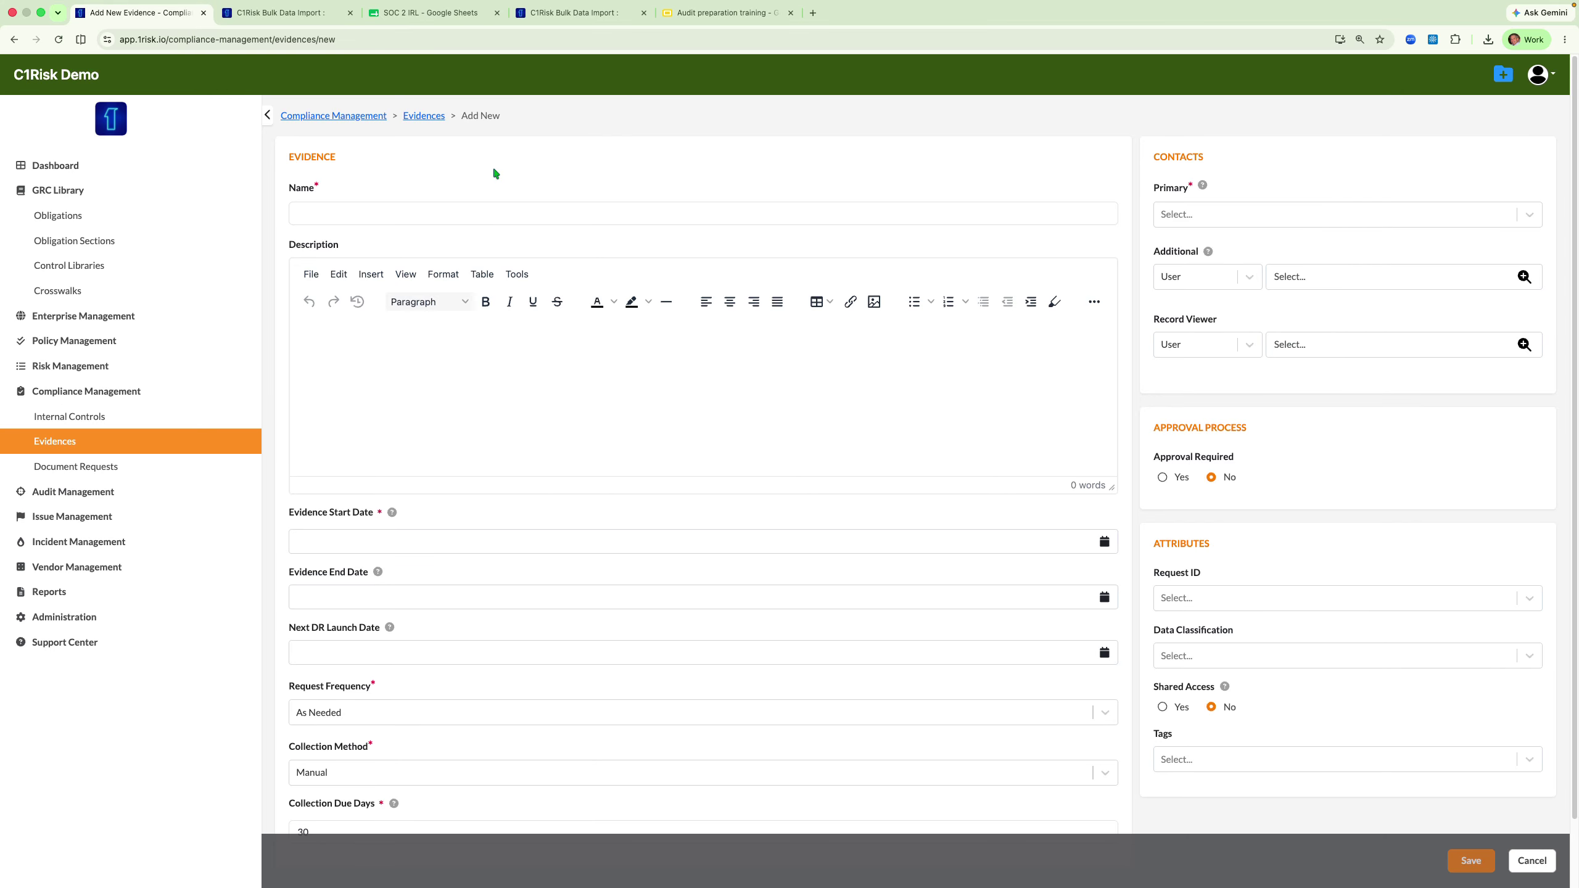
left_click(415, 19)
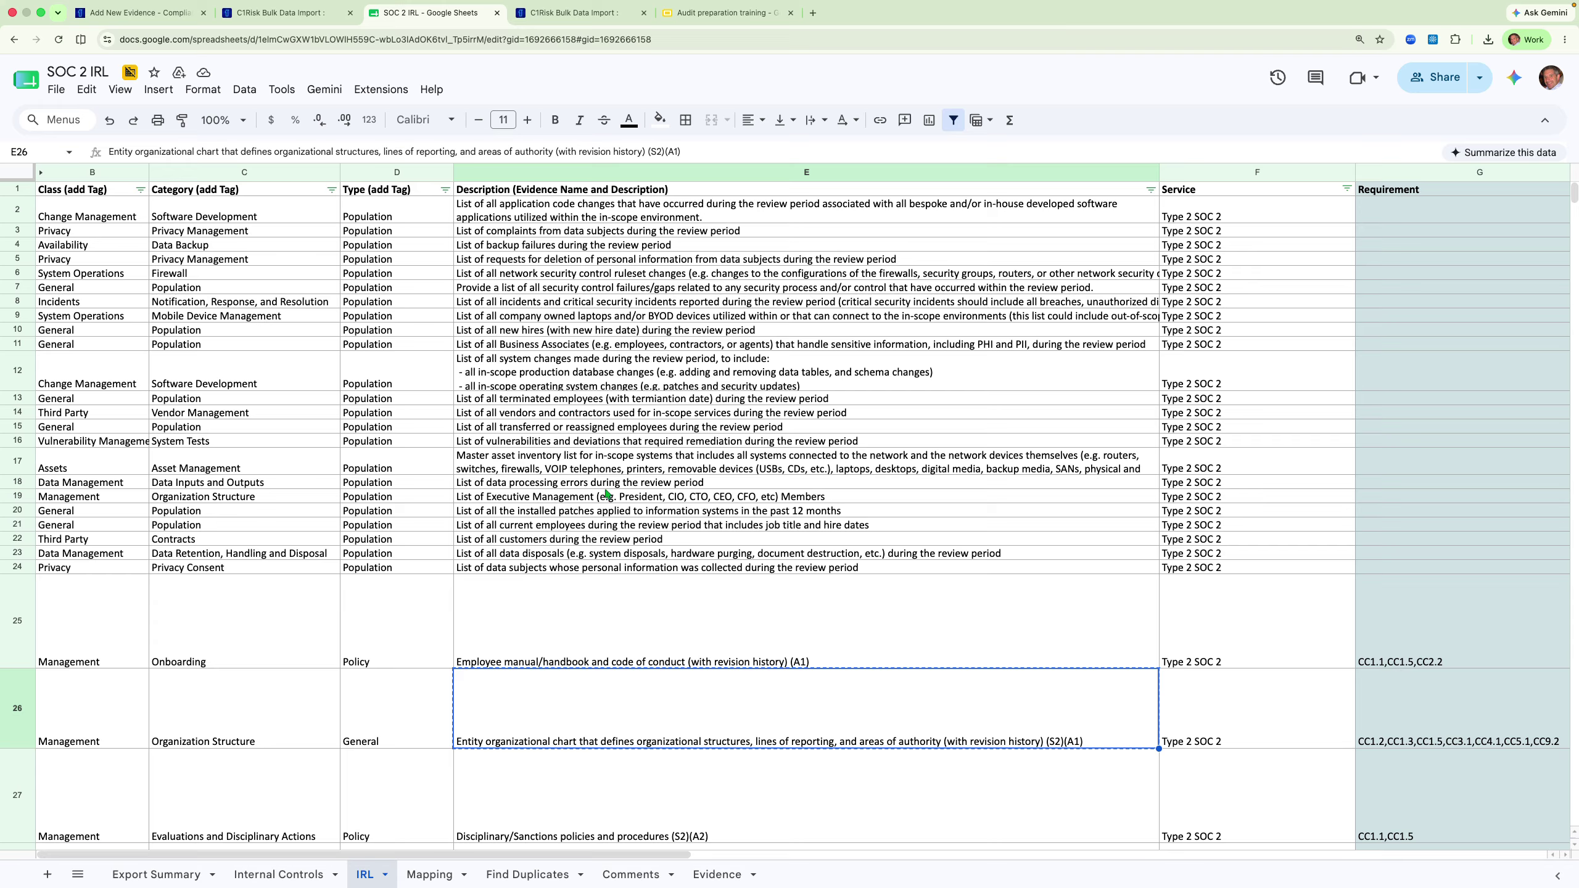
left_click(603, 809)
left_click(607, 706)
left_click(155, 14)
left_click(352, 335)
type("Entity organizational chart that defines organizational structures, lines of reporting, and areas of authority (with revision history) (S2)(A1)")
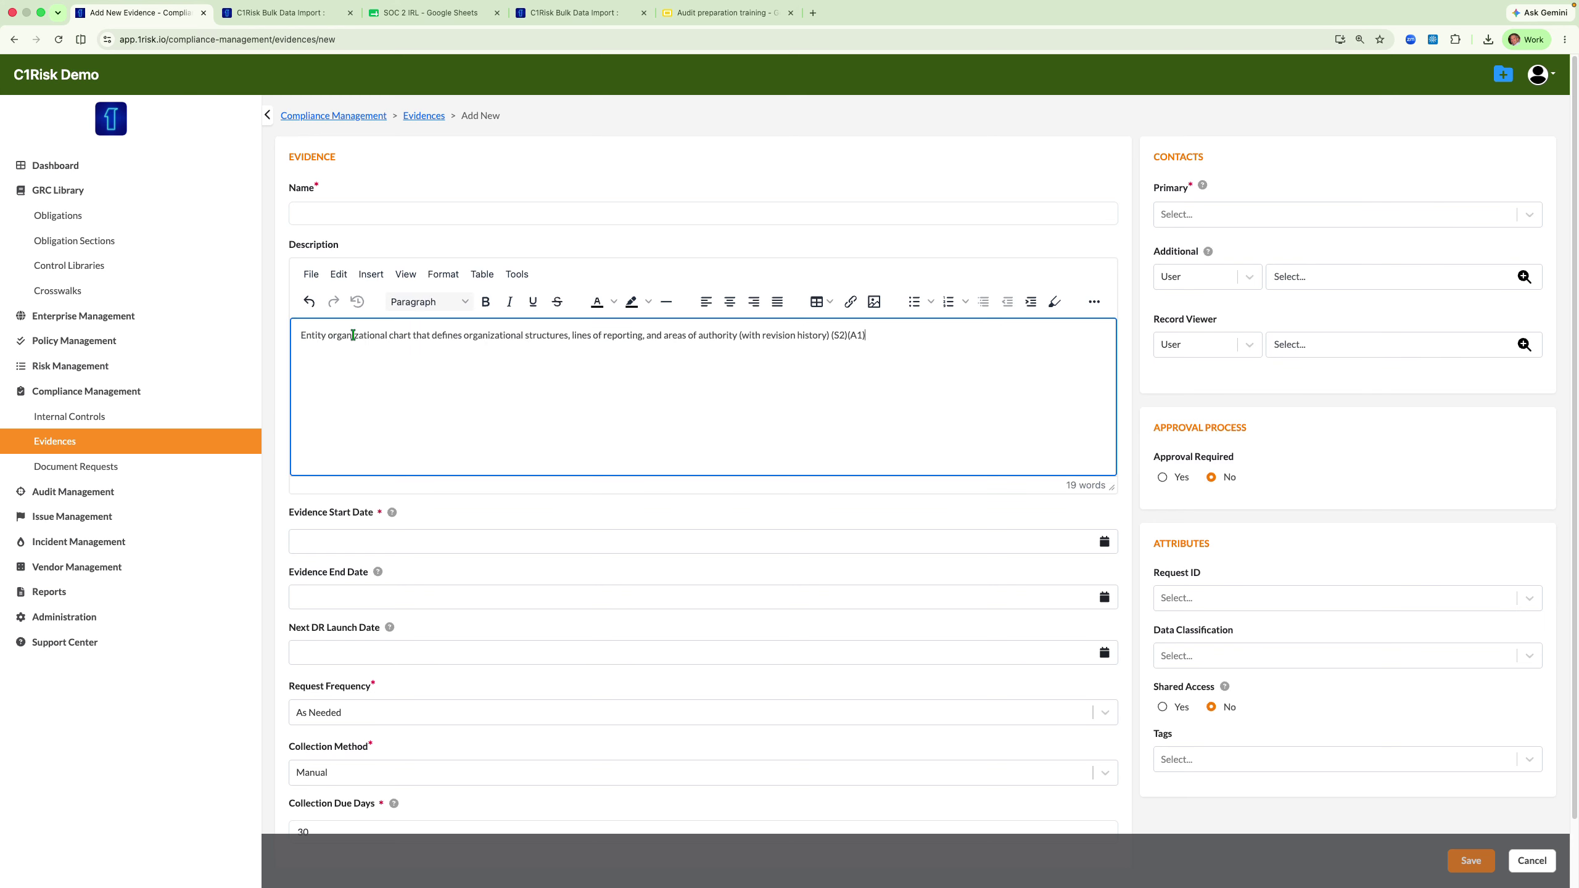
Name the new evidence "Organizational Chart"
left_click(315, 212)
type("Org")
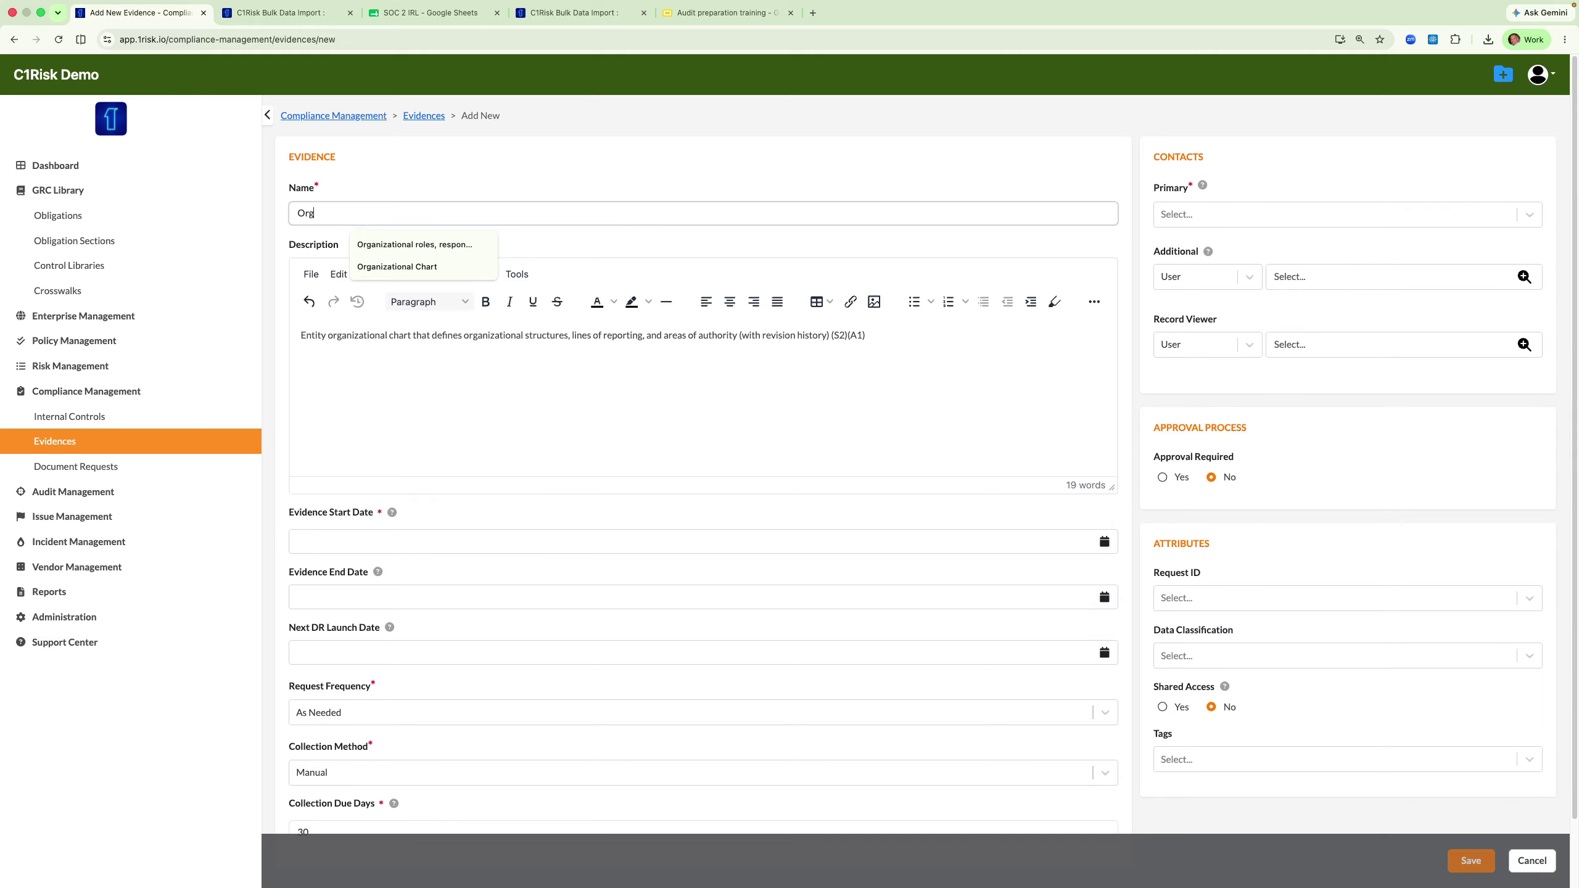
type("anizational Chart")
left_click(366, 268)
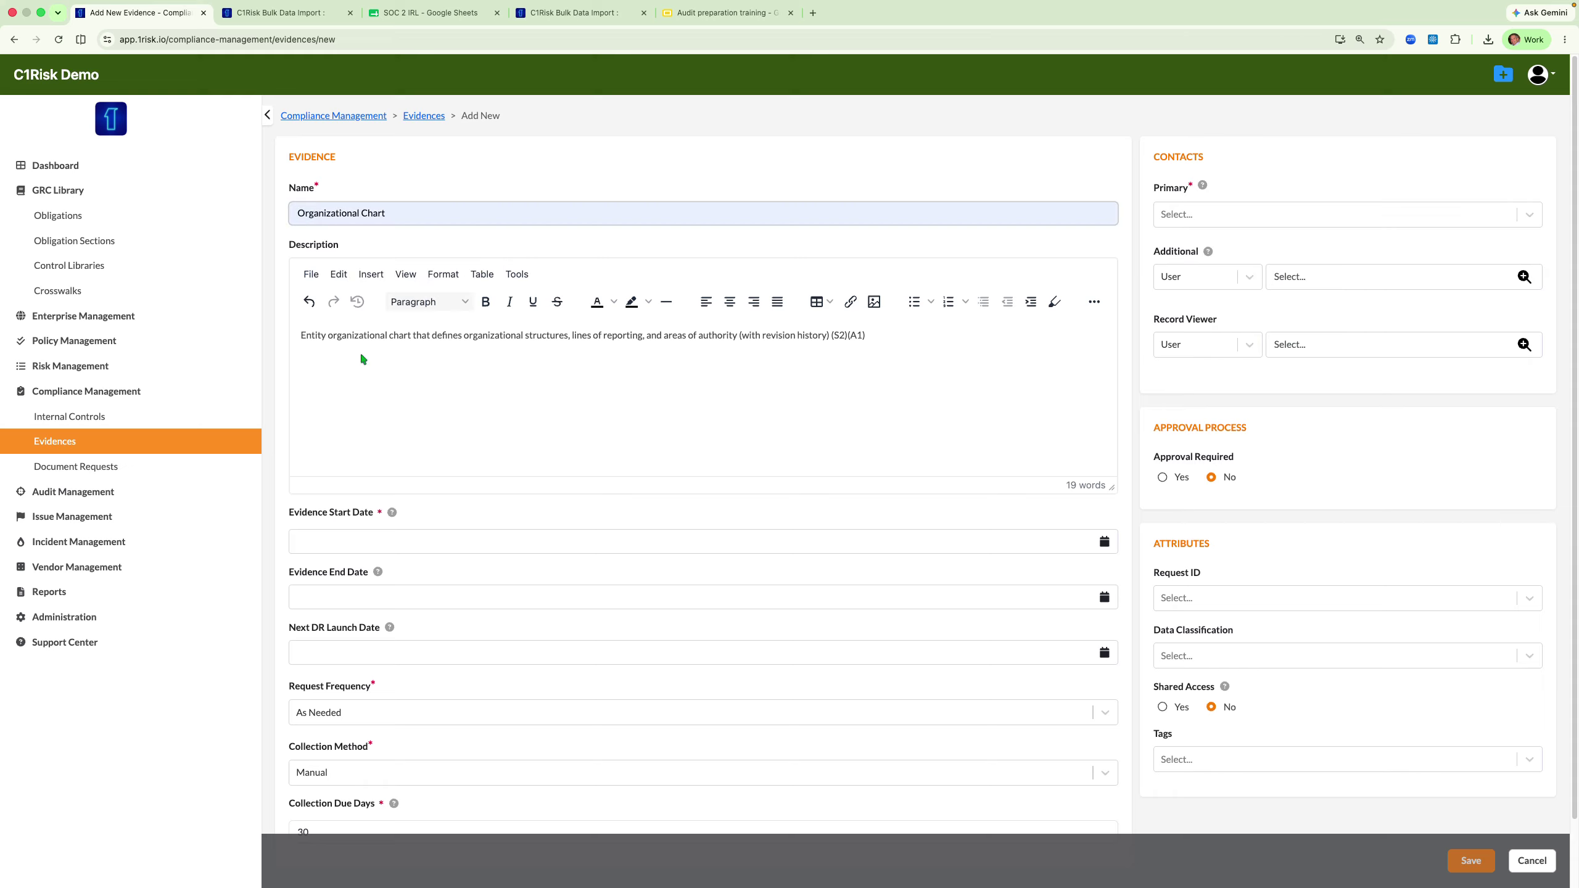
Extend the description with notes requesting the latest document version within the start and end dates and pointing to "Attributes Section, Previous DR." for prior documentation
left_click(876, 337)
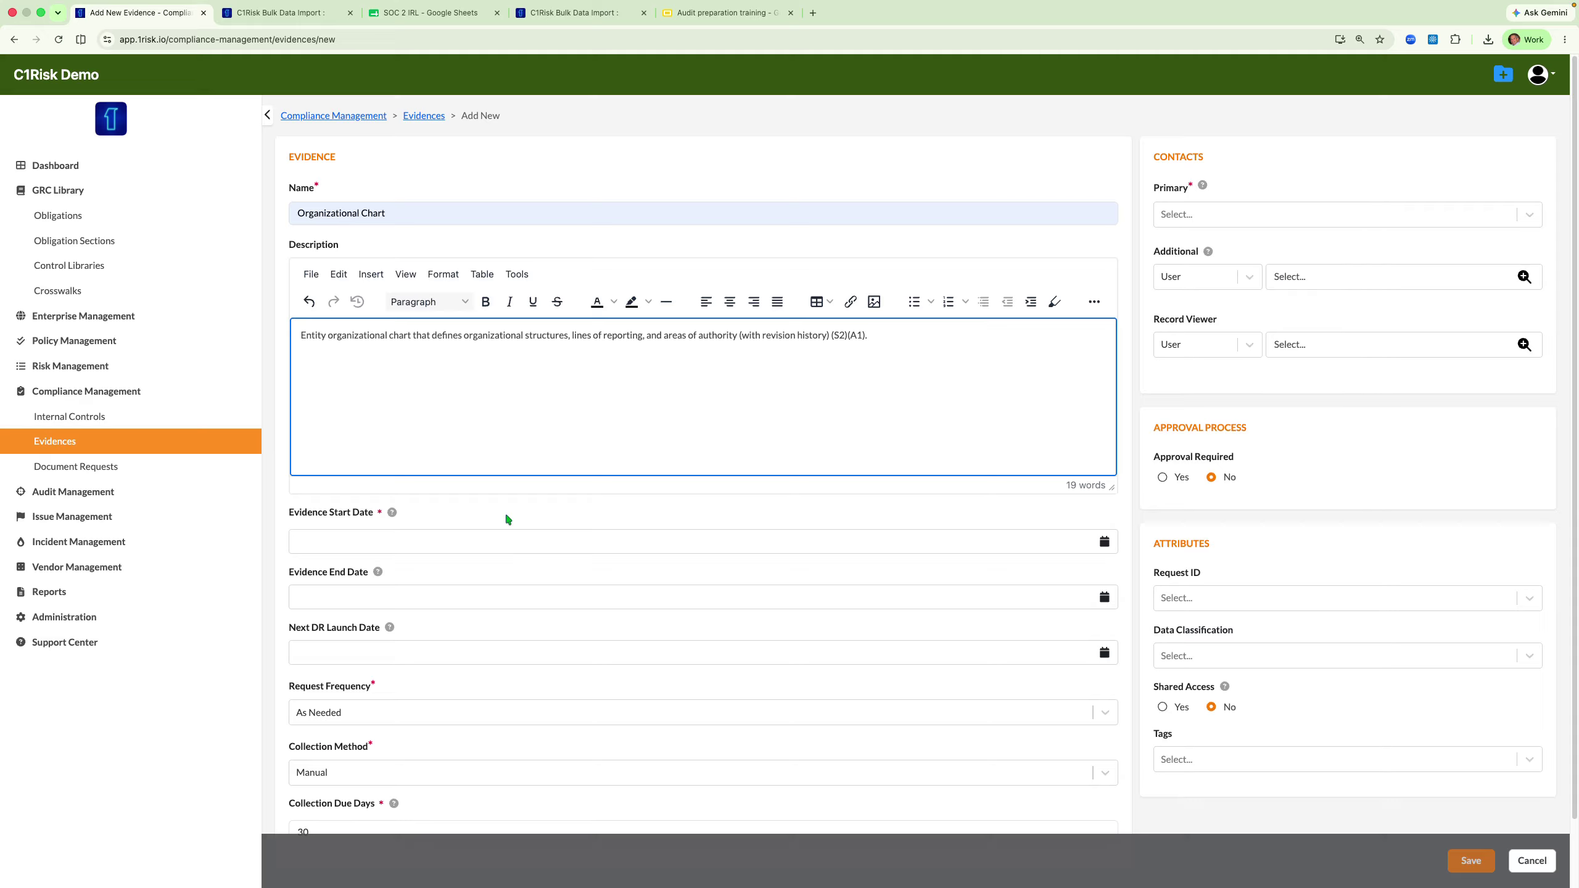
key("Return")
type("Please make sure this is the latest version of the document either time stamped or reviewed within the start date and end dates provided in this document request.")
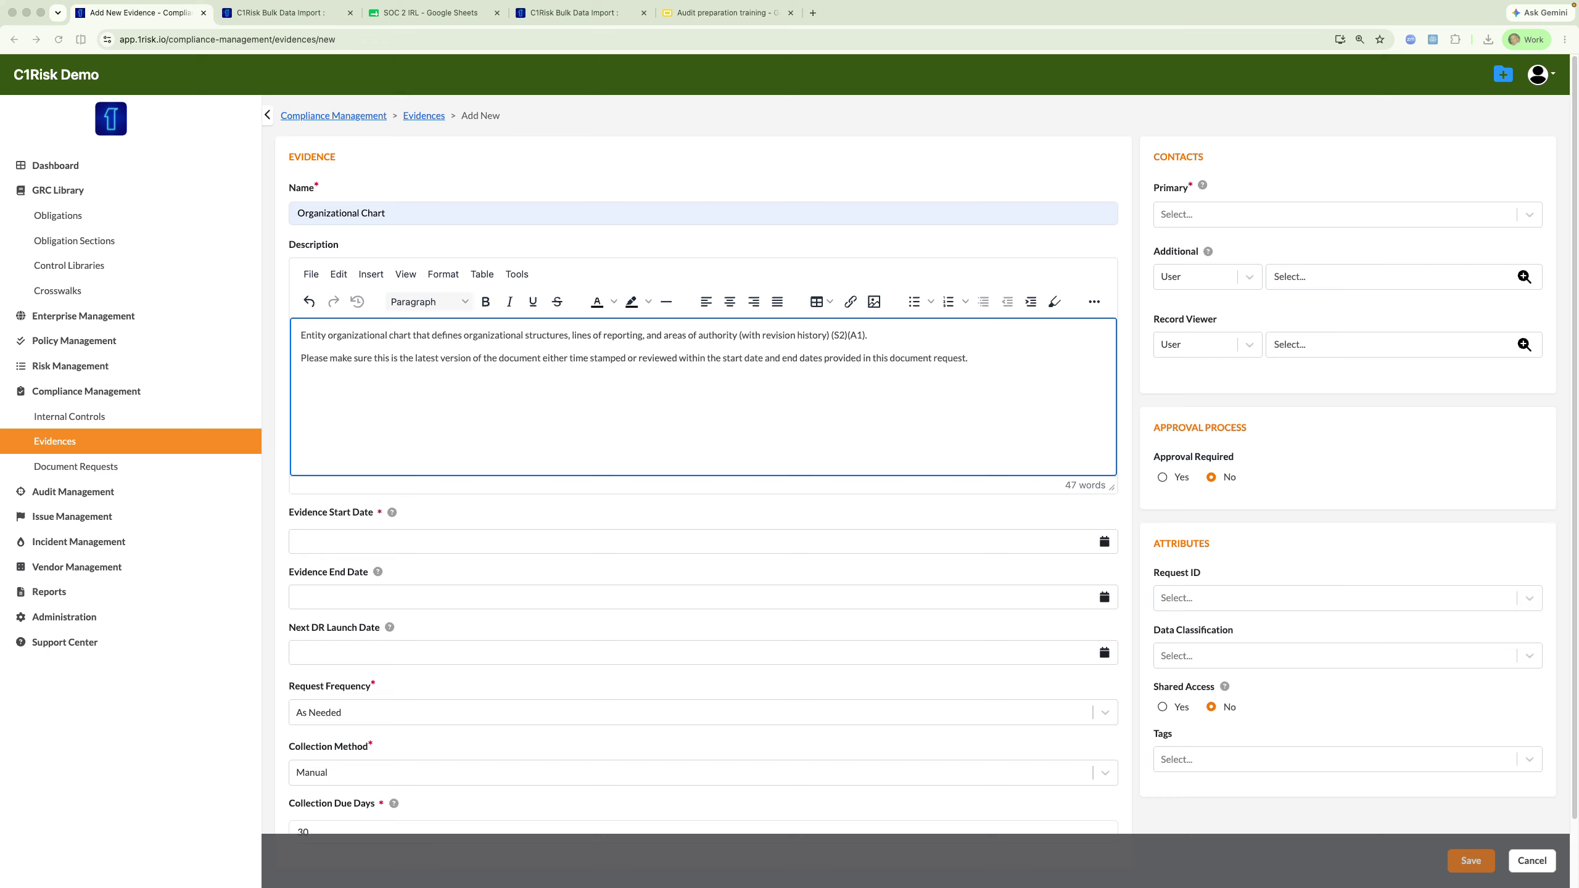
type("Please note, you can review prior provided documentation in the \"Attributes Section, Previous DR.\"")
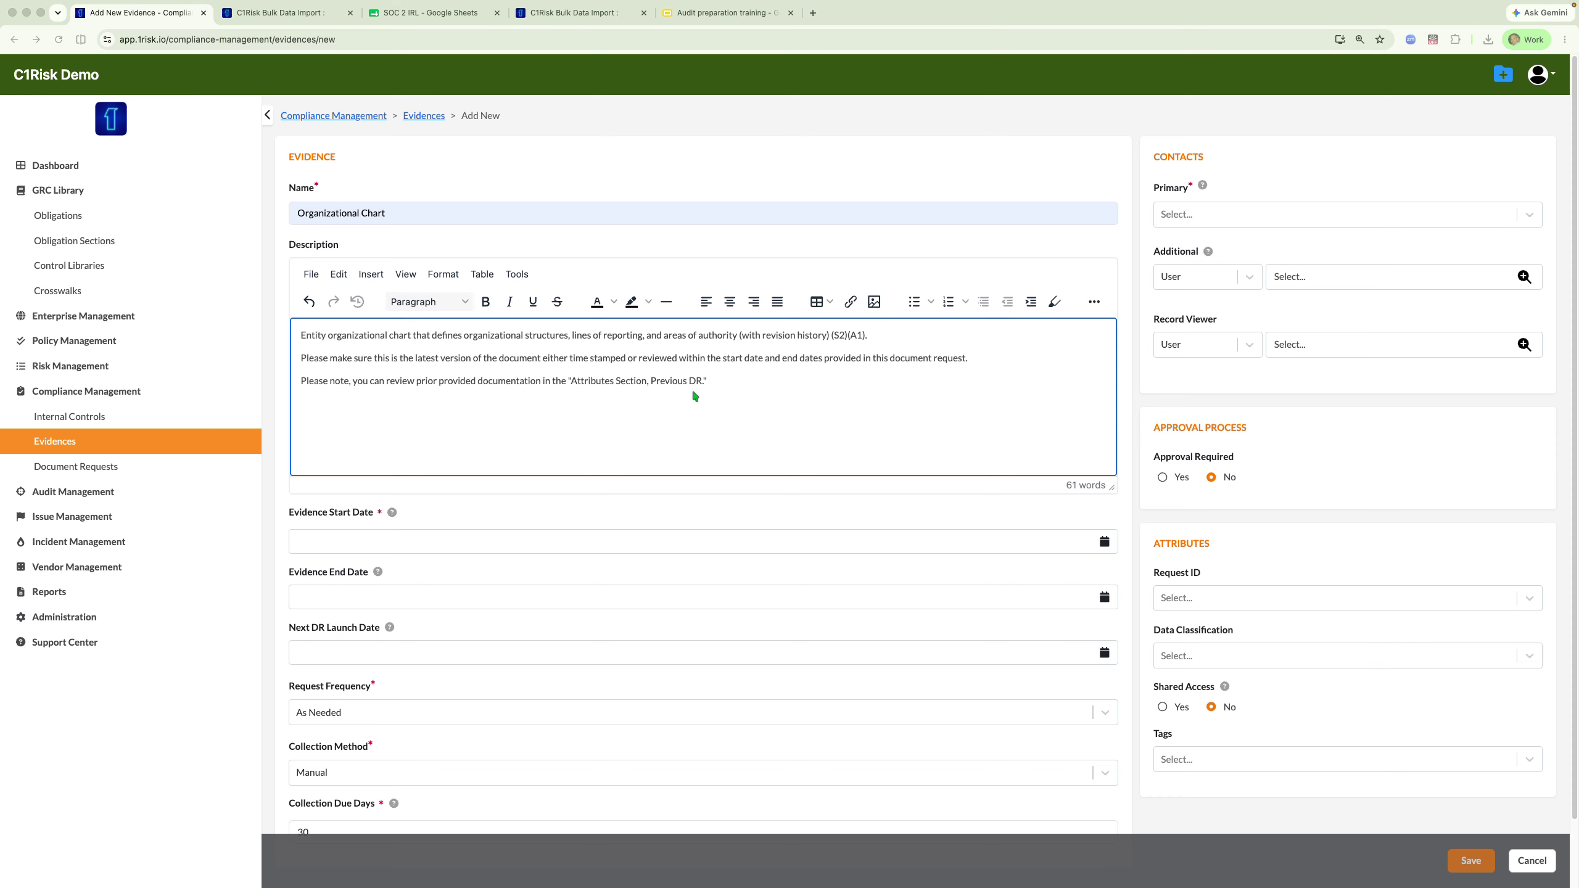
Set the Evidence Start Date to 07/01/2025
scroll(689, 396, "down", 2)
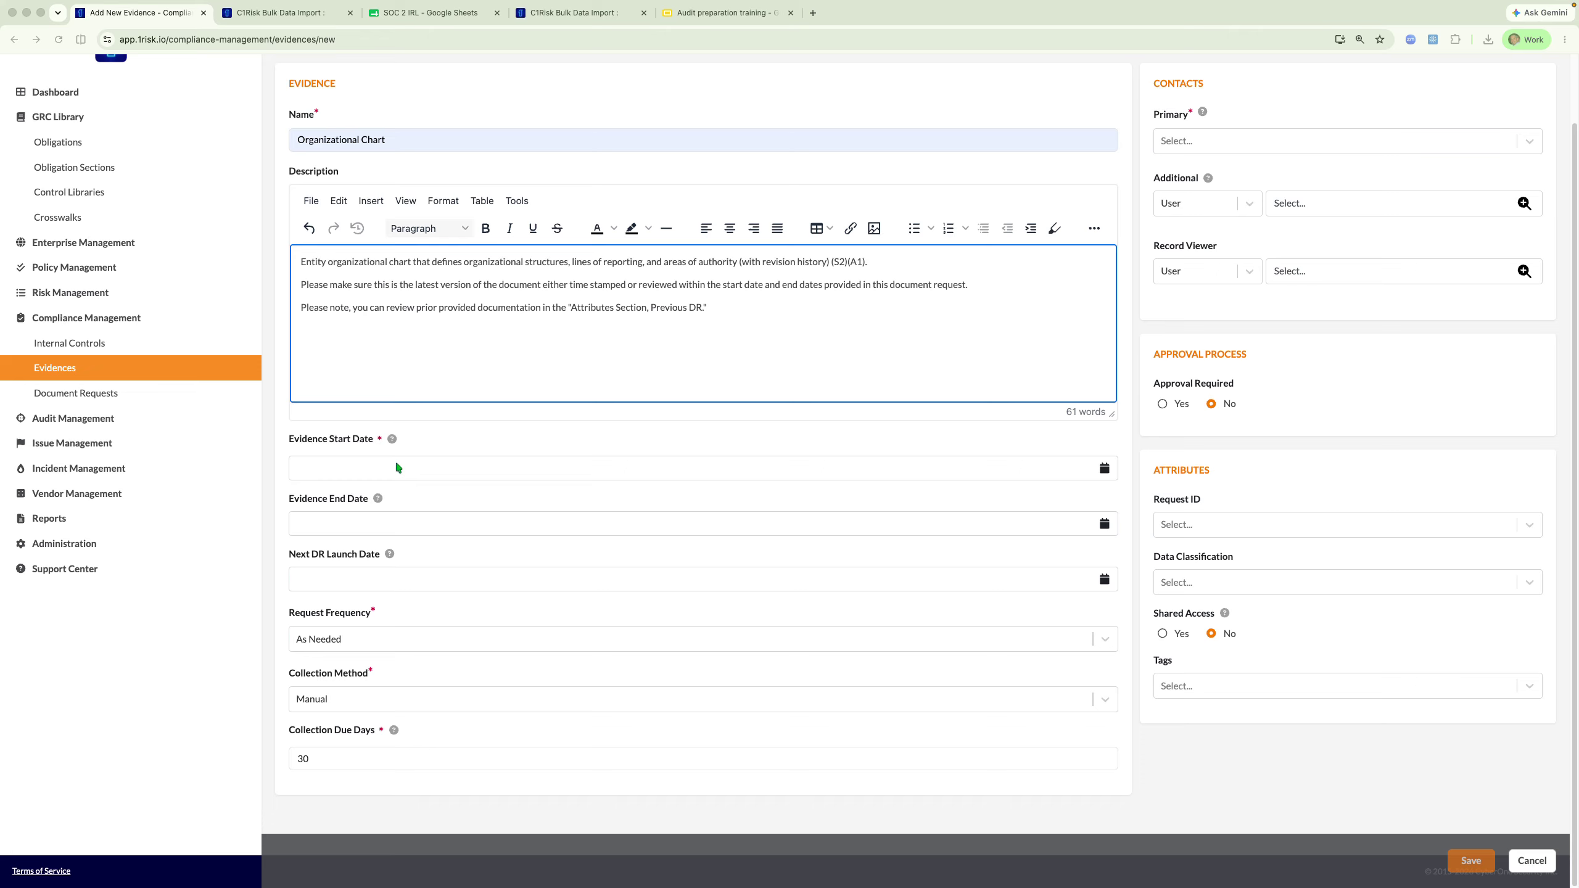
left_click(398, 467)
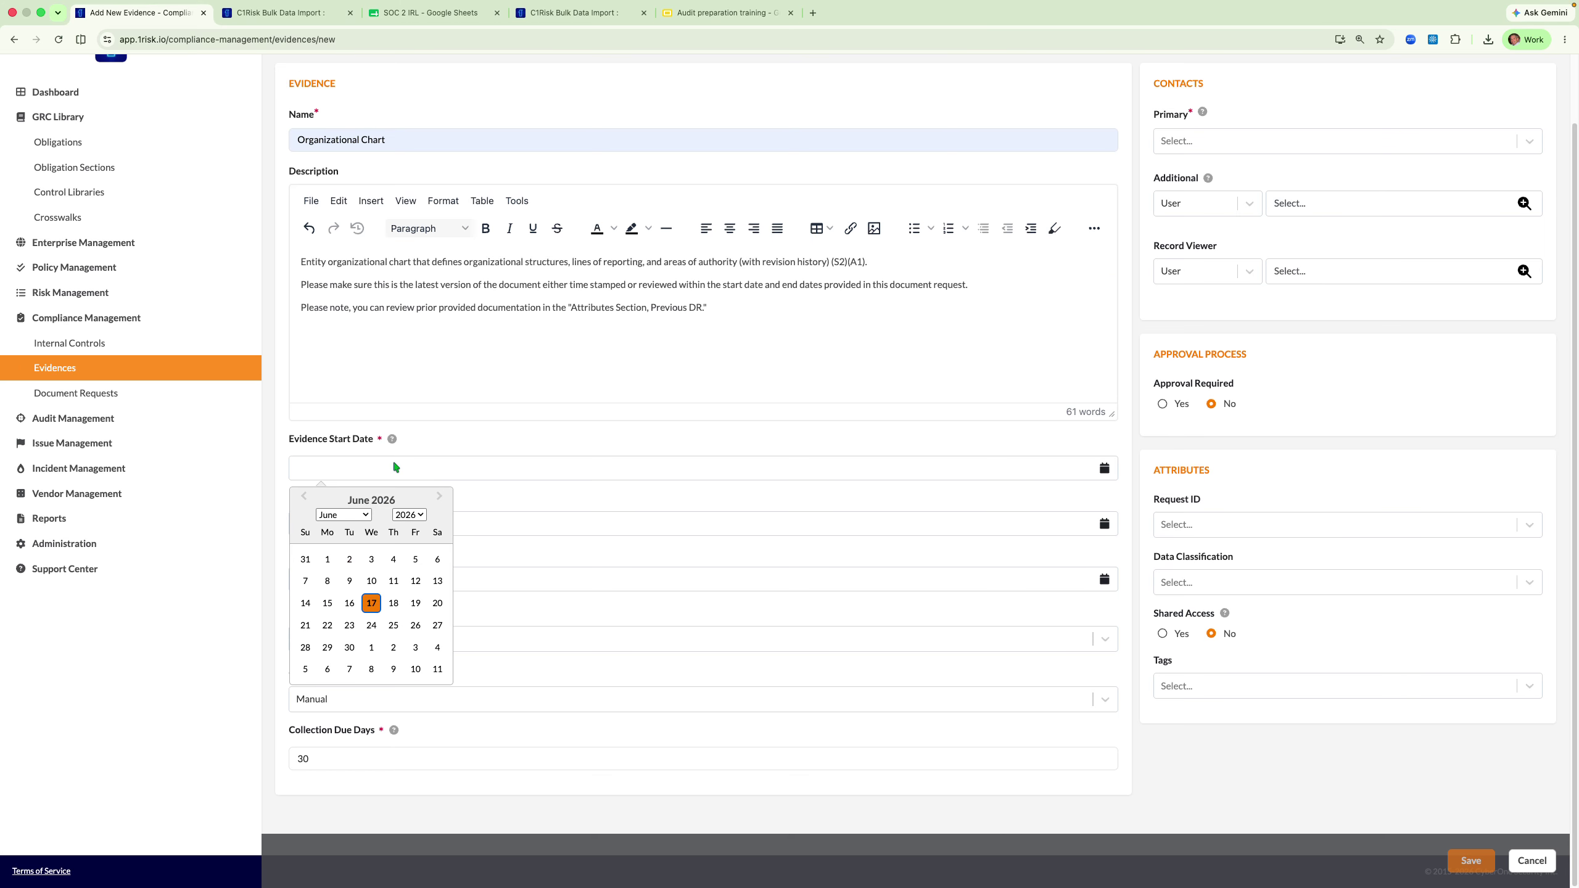
left_click(303, 498)
left_click(303, 498)
left_click(302, 497)
left_click(302, 498)
left_click(303, 497)
left_click(303, 497)
left_click(302, 498)
left_click(303, 498)
left_click(303, 498)
left_click(303, 498)
left_click(303, 498)
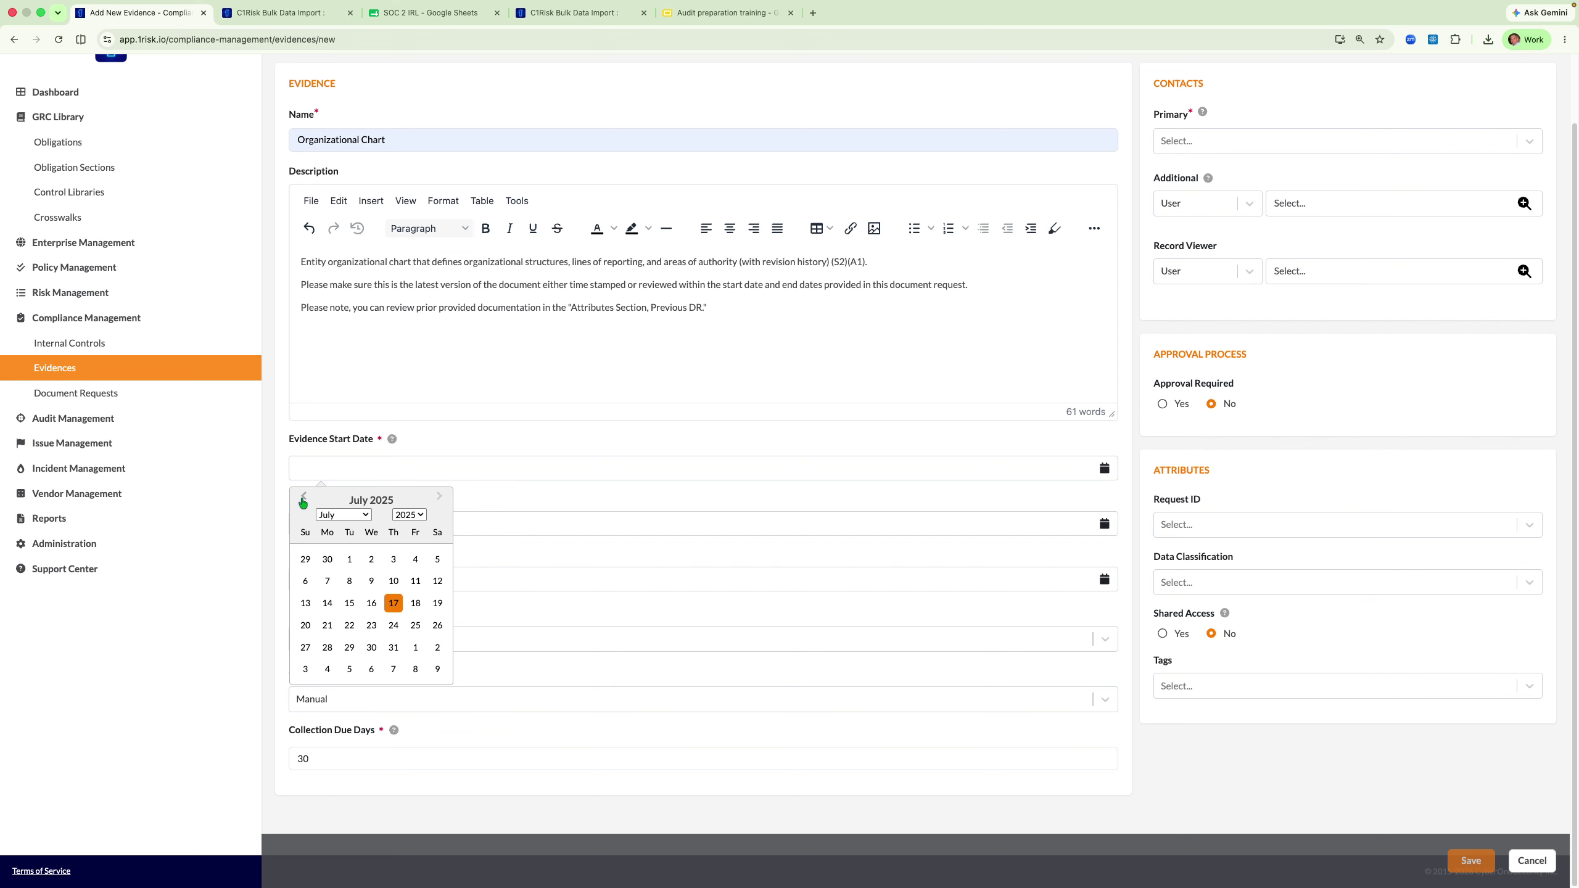
left_click(345, 560)
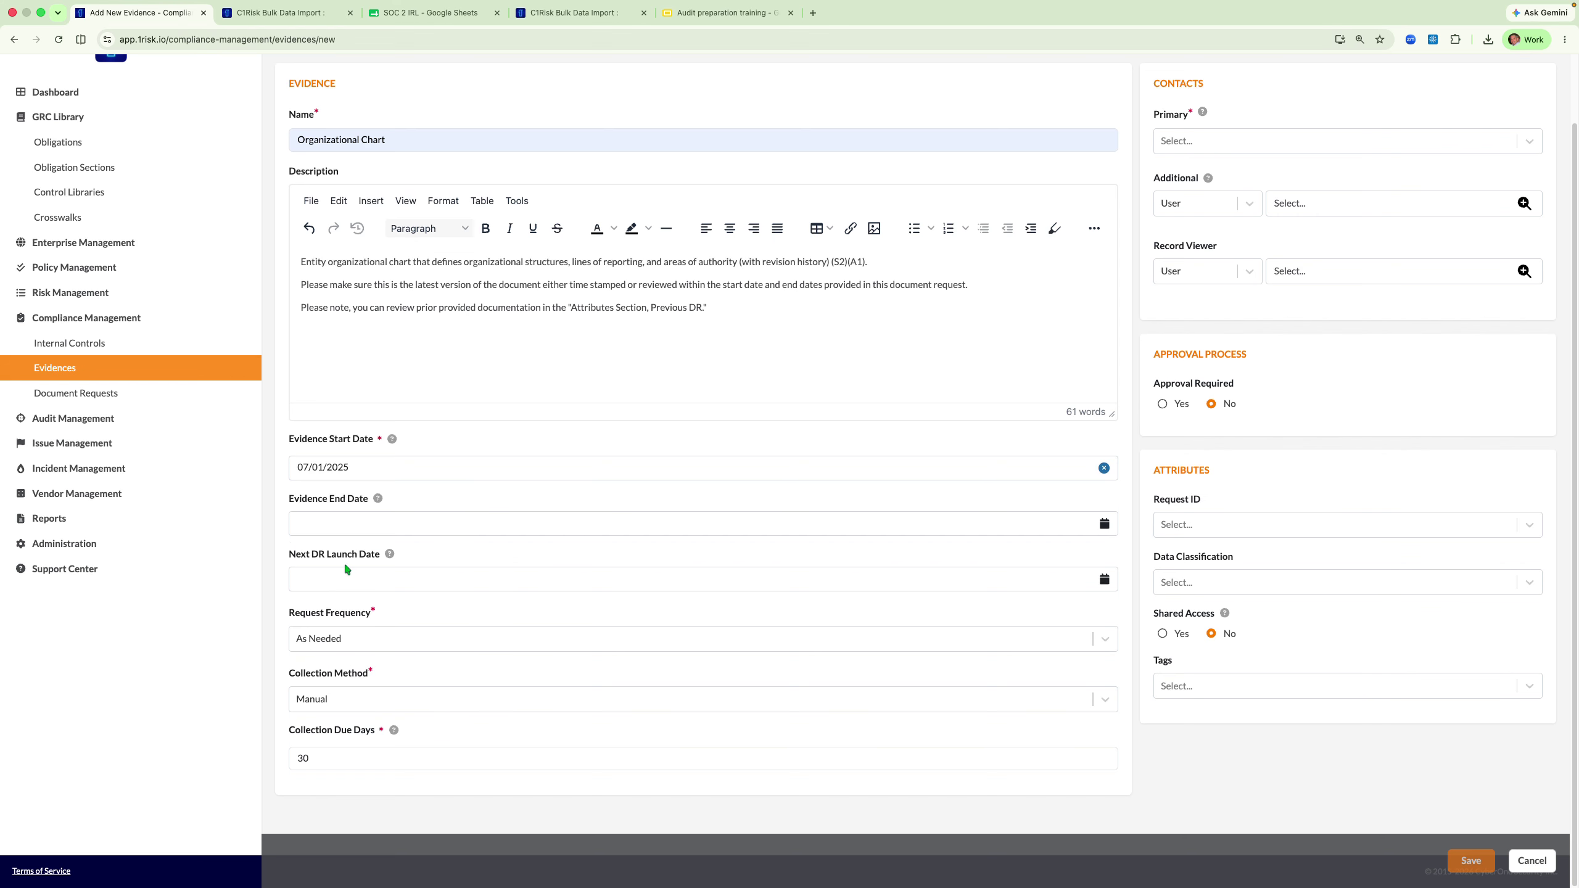
Set the Evidence End Date to 06/01/2026 and the Next DR Launch Date to 06/17/2026
left_click(339, 527)
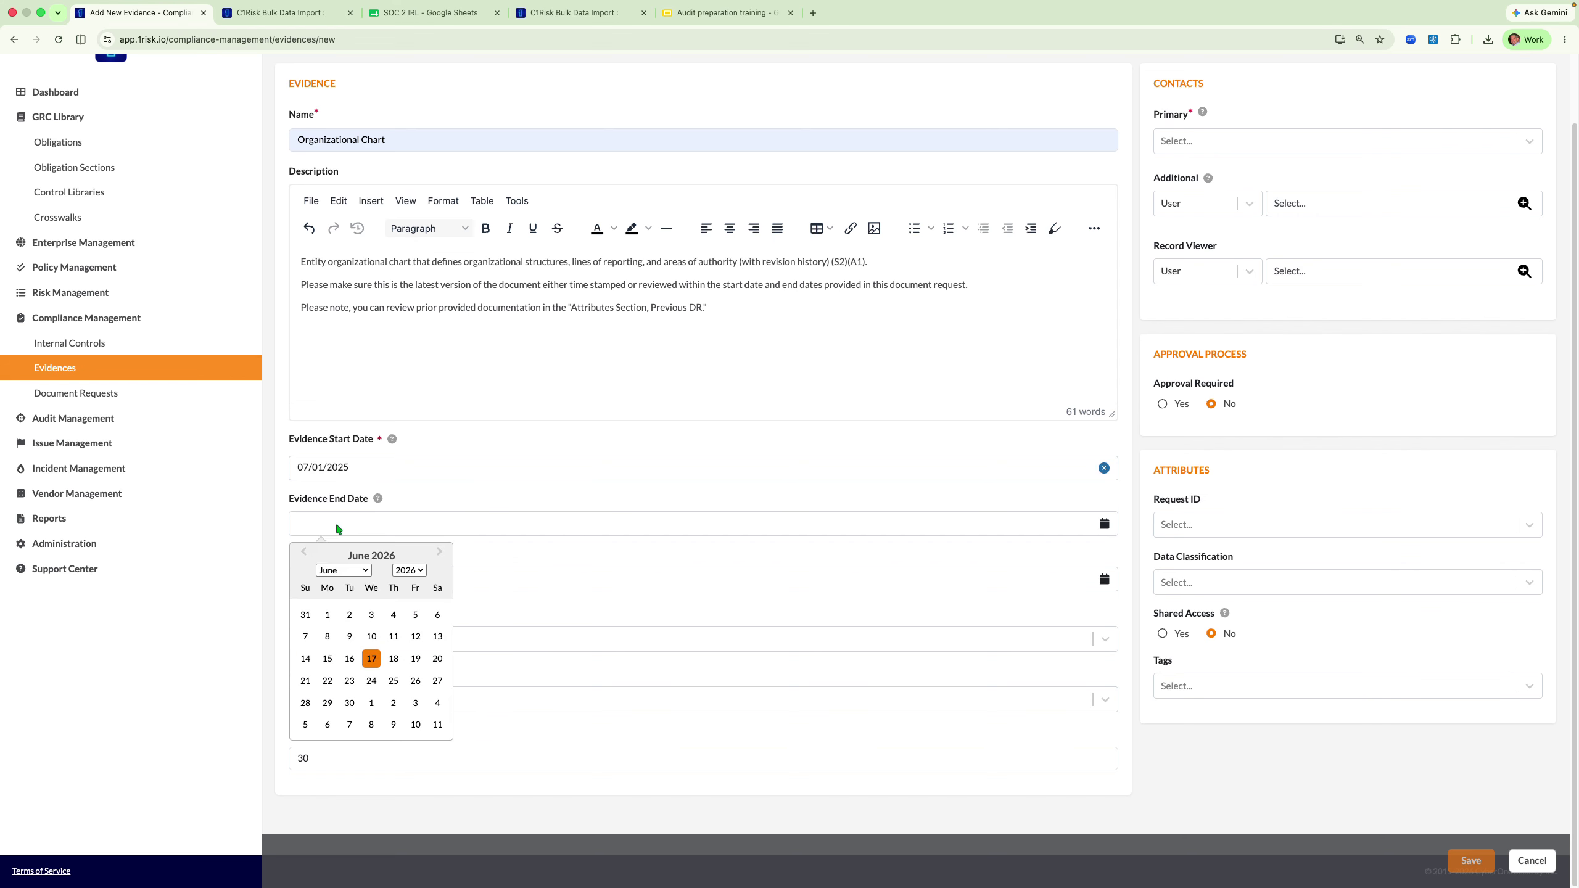
left_click(328, 614)
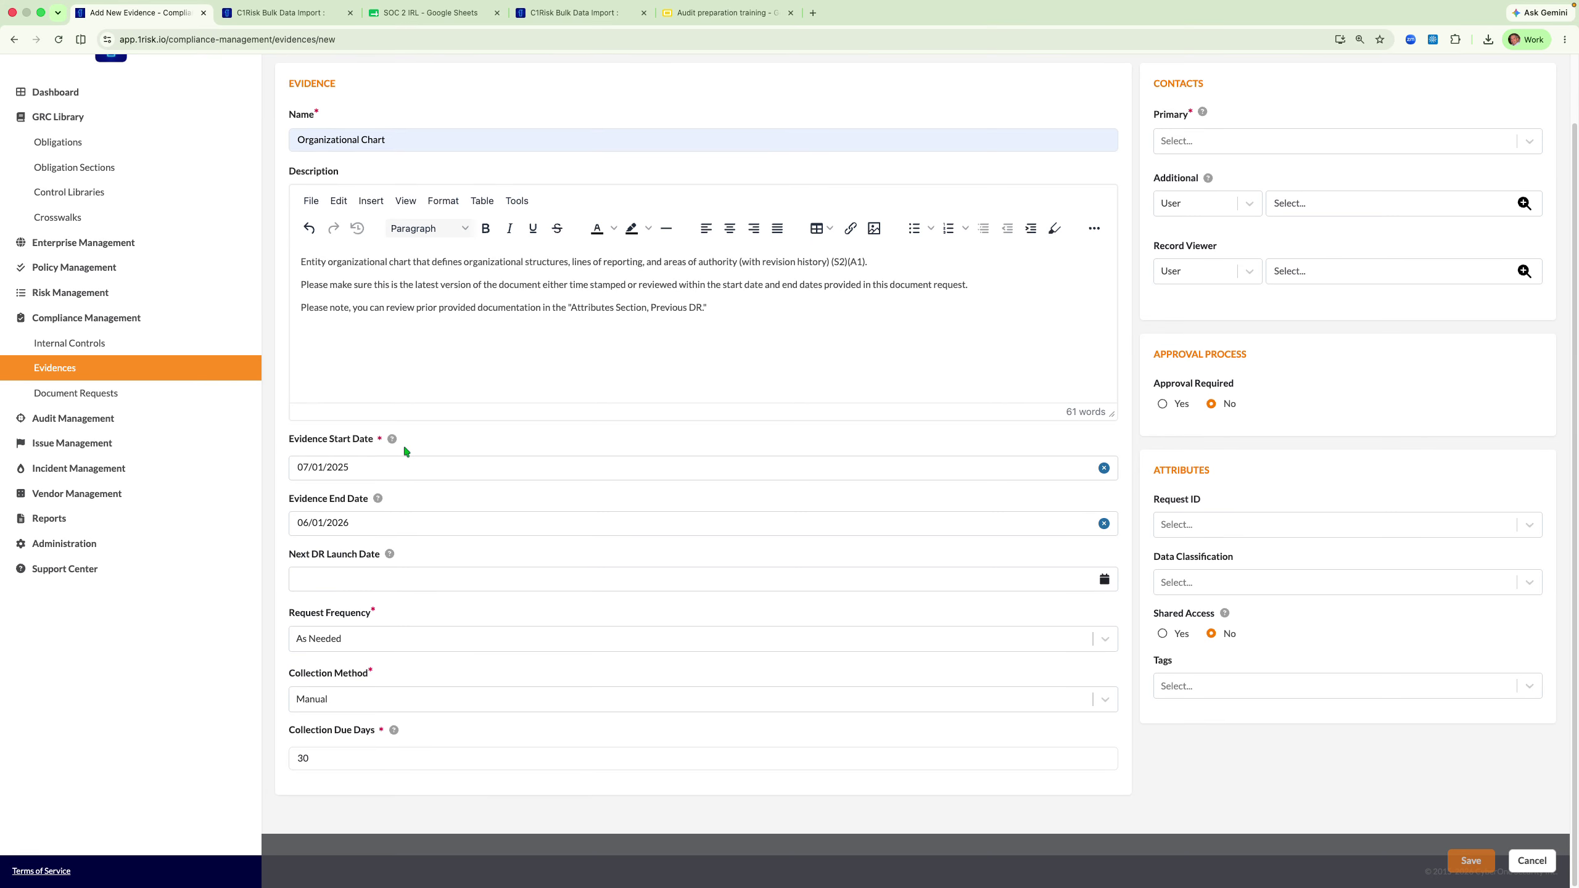
left_click(547, 582)
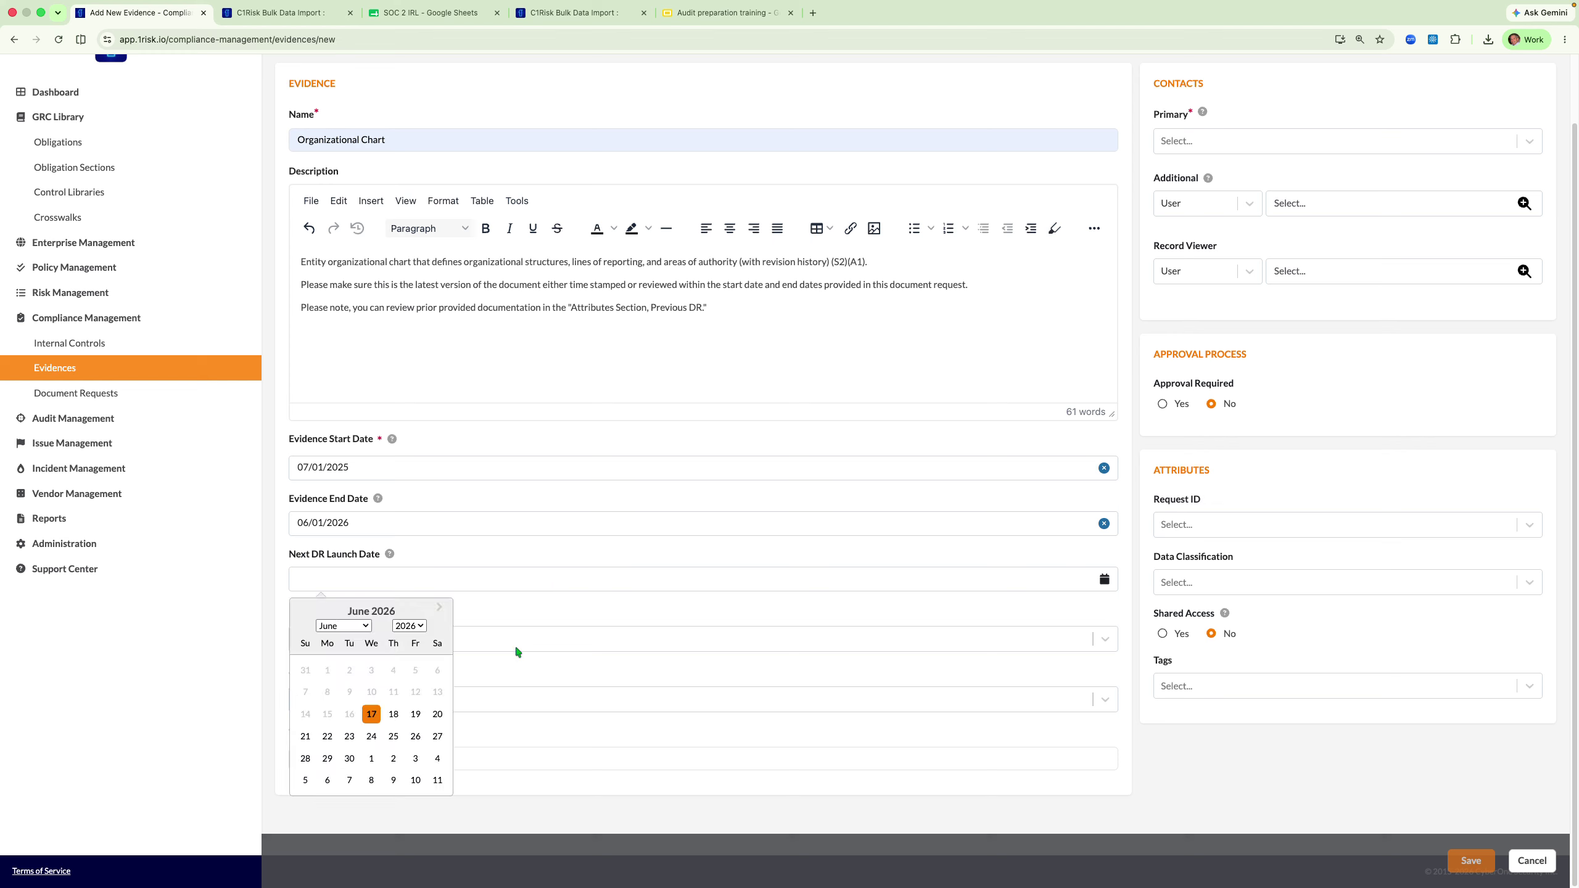
left_click(372, 716)
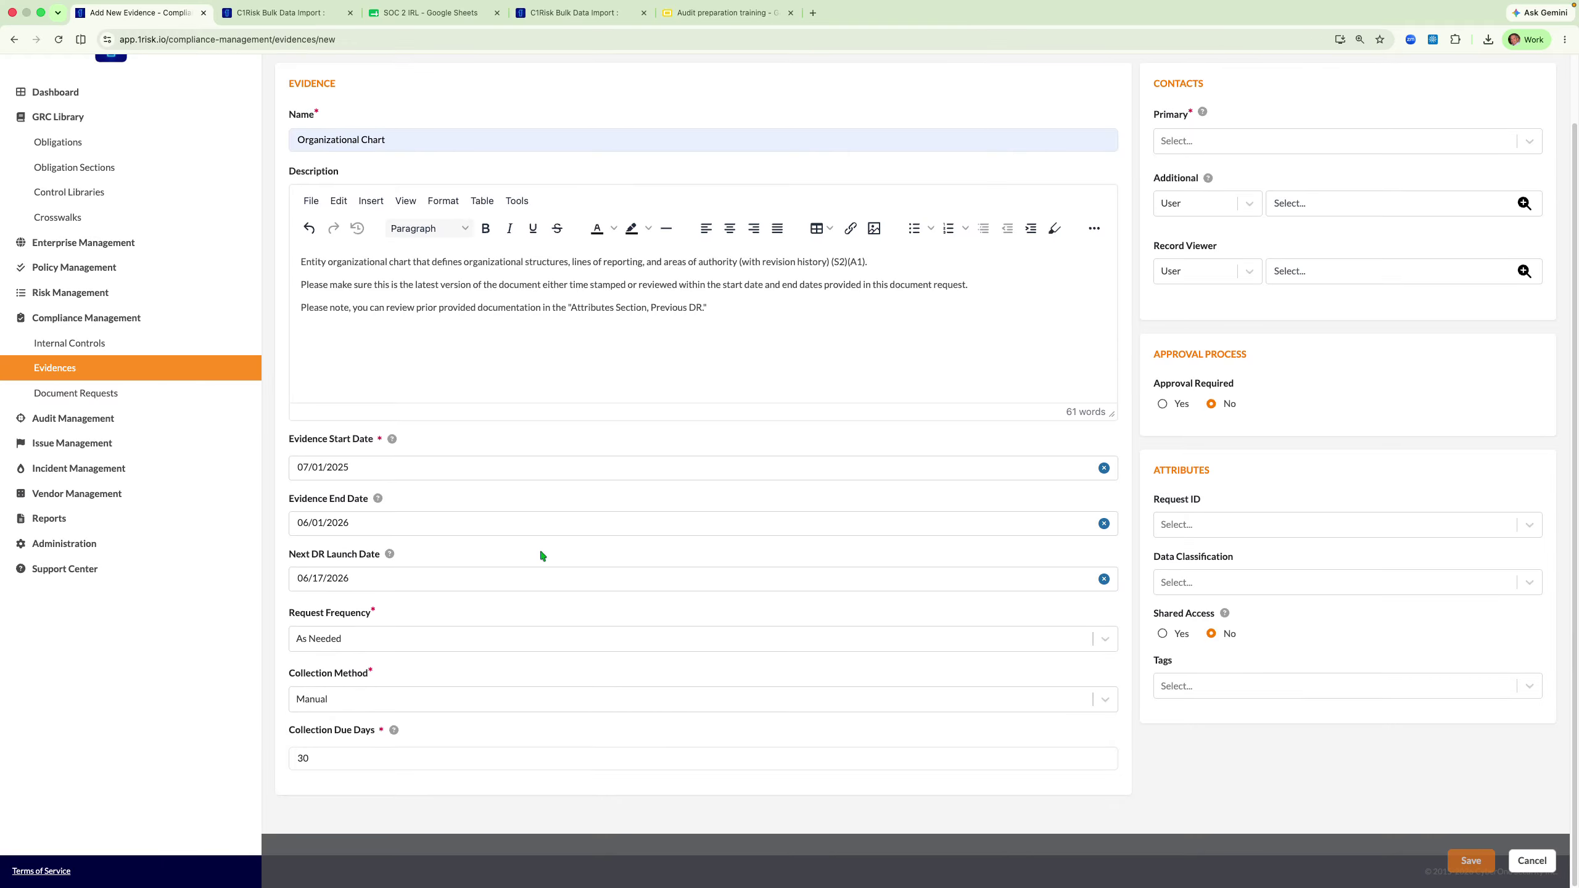
Set Collection Due Days to 14 and choose Manual as the collection method
left_click(322, 760)
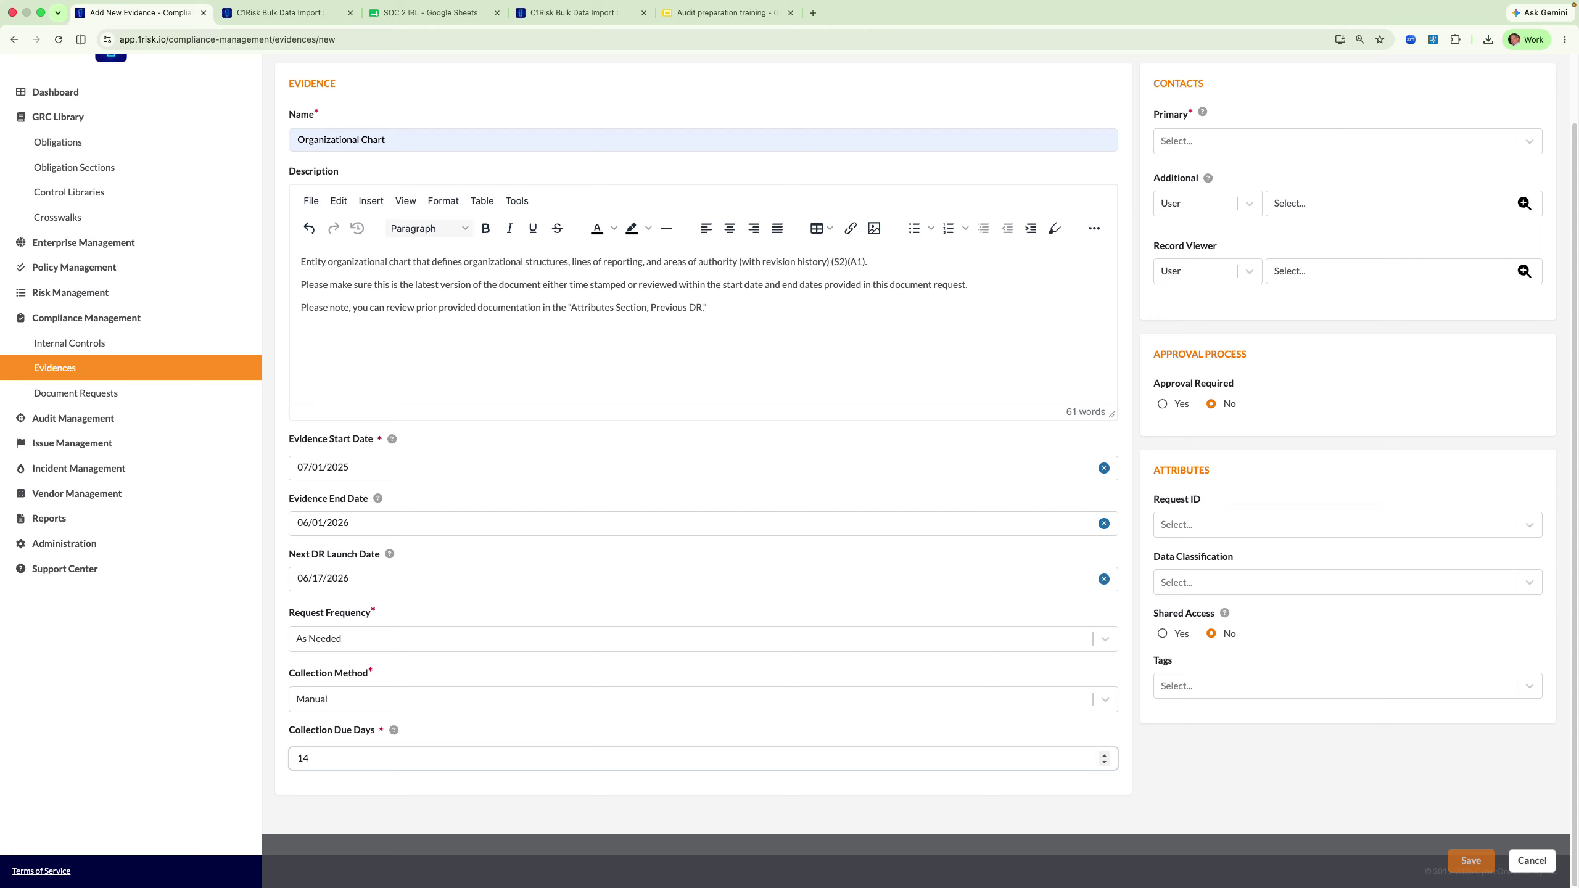
left_click(478, 736)
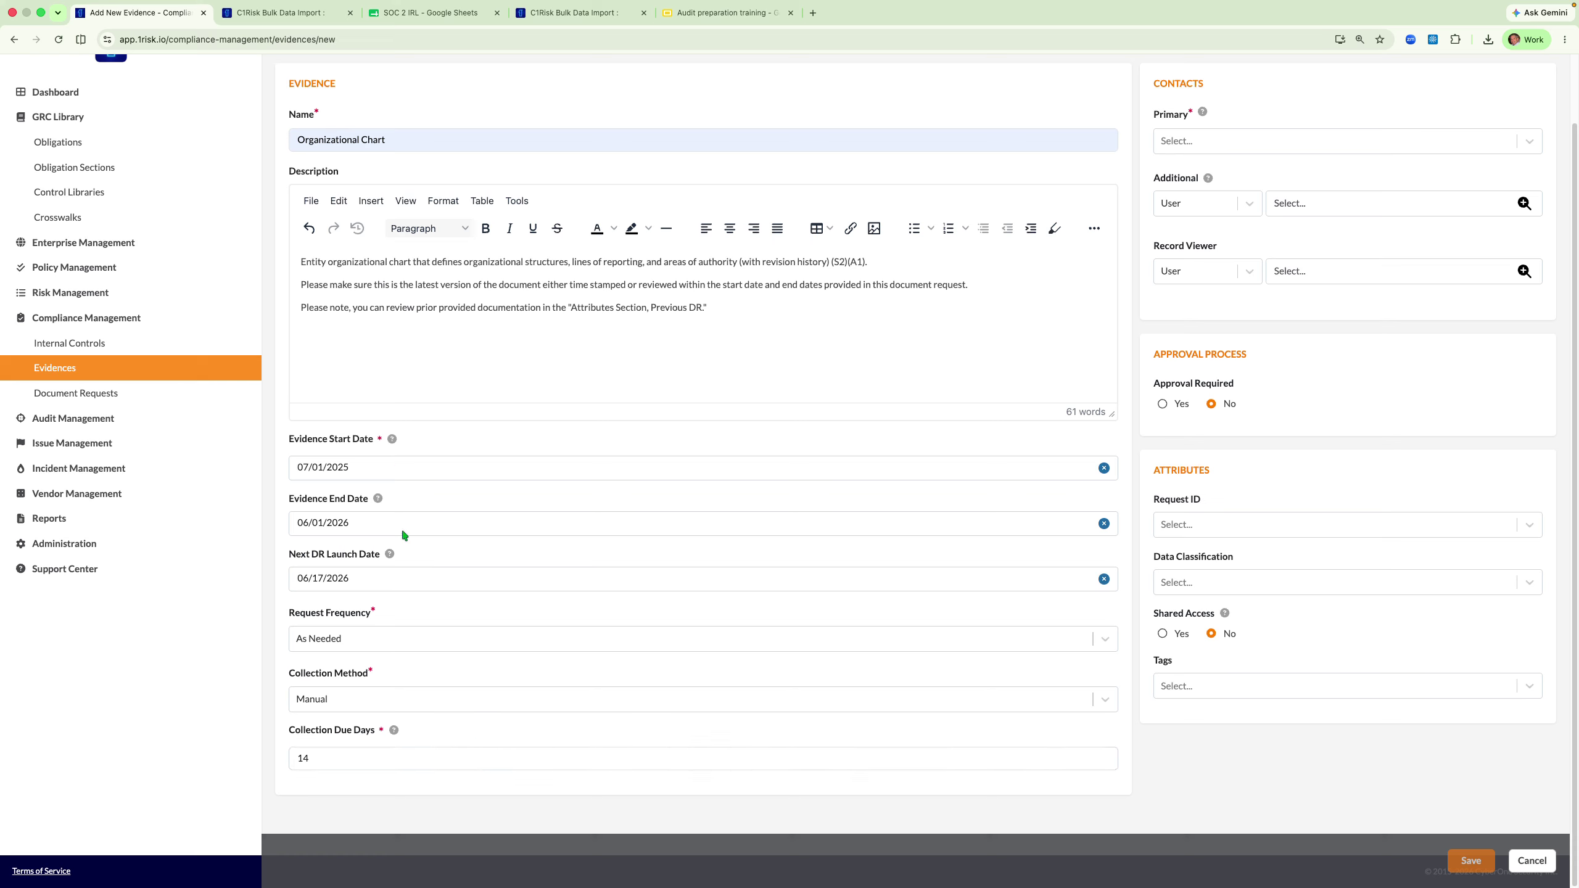
mouse_move(391, 559)
left_click(392, 700)
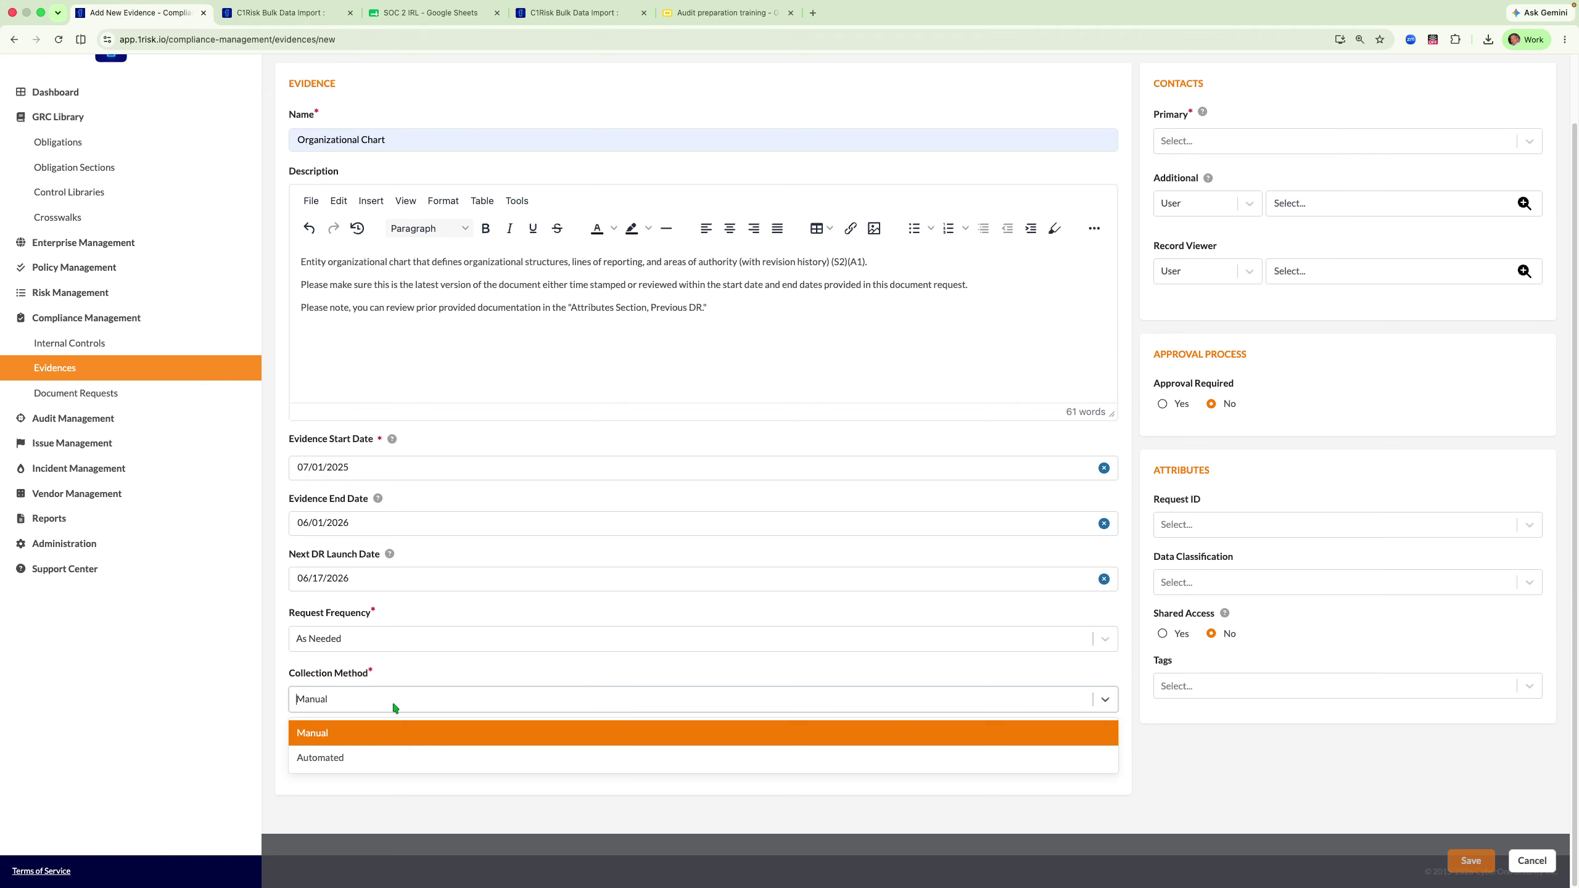
left_click(361, 732)
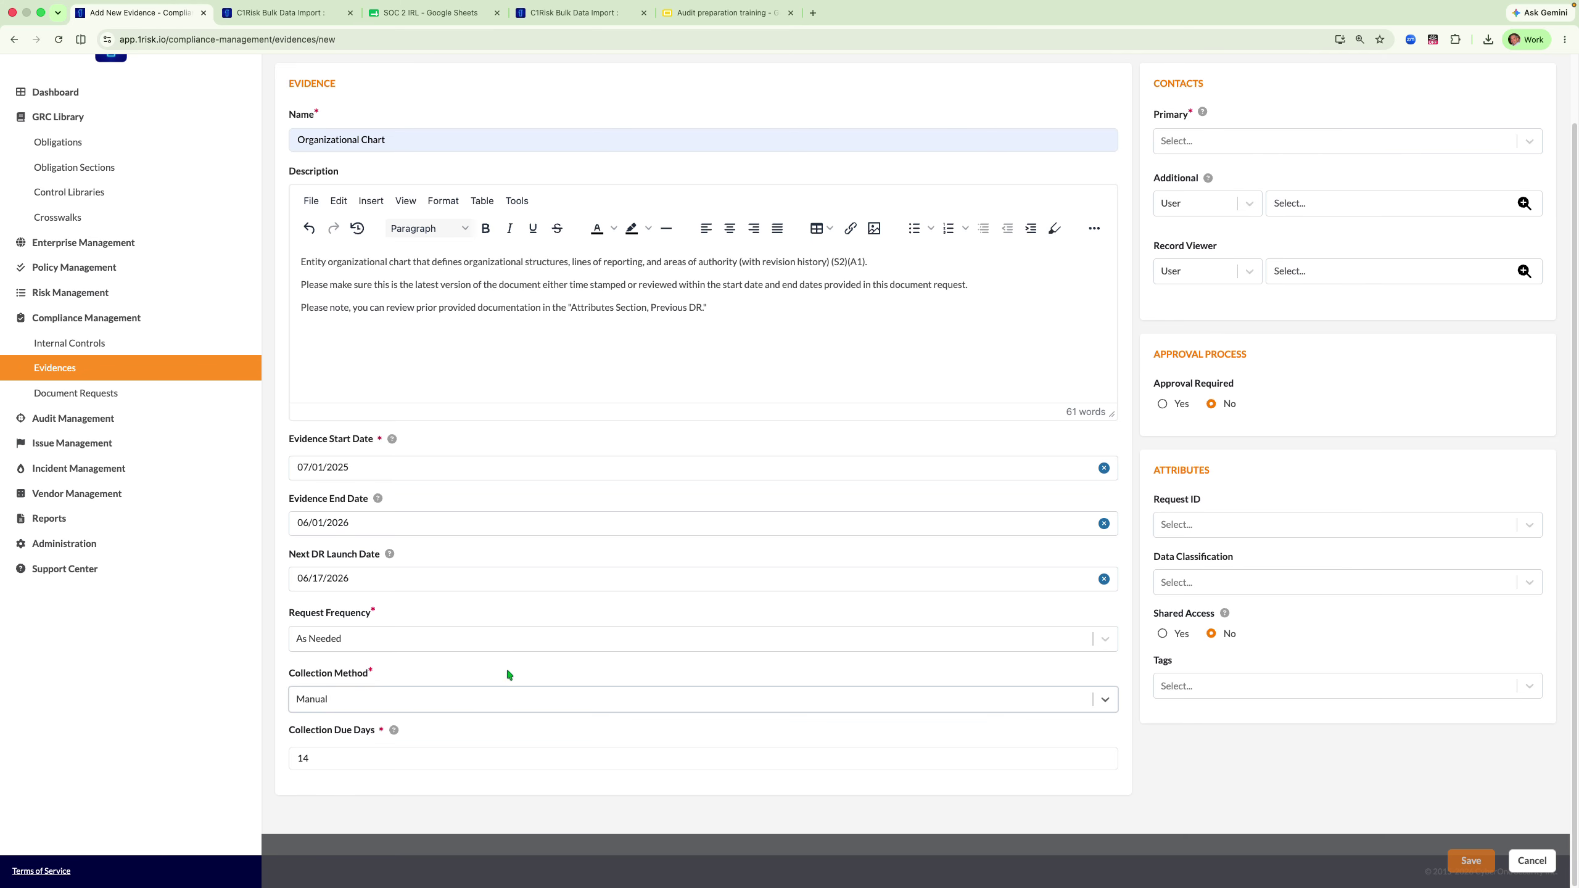
Assign C1Risk Support as the primary contact of the evidence
left_click(1278, 142)
type("supp")
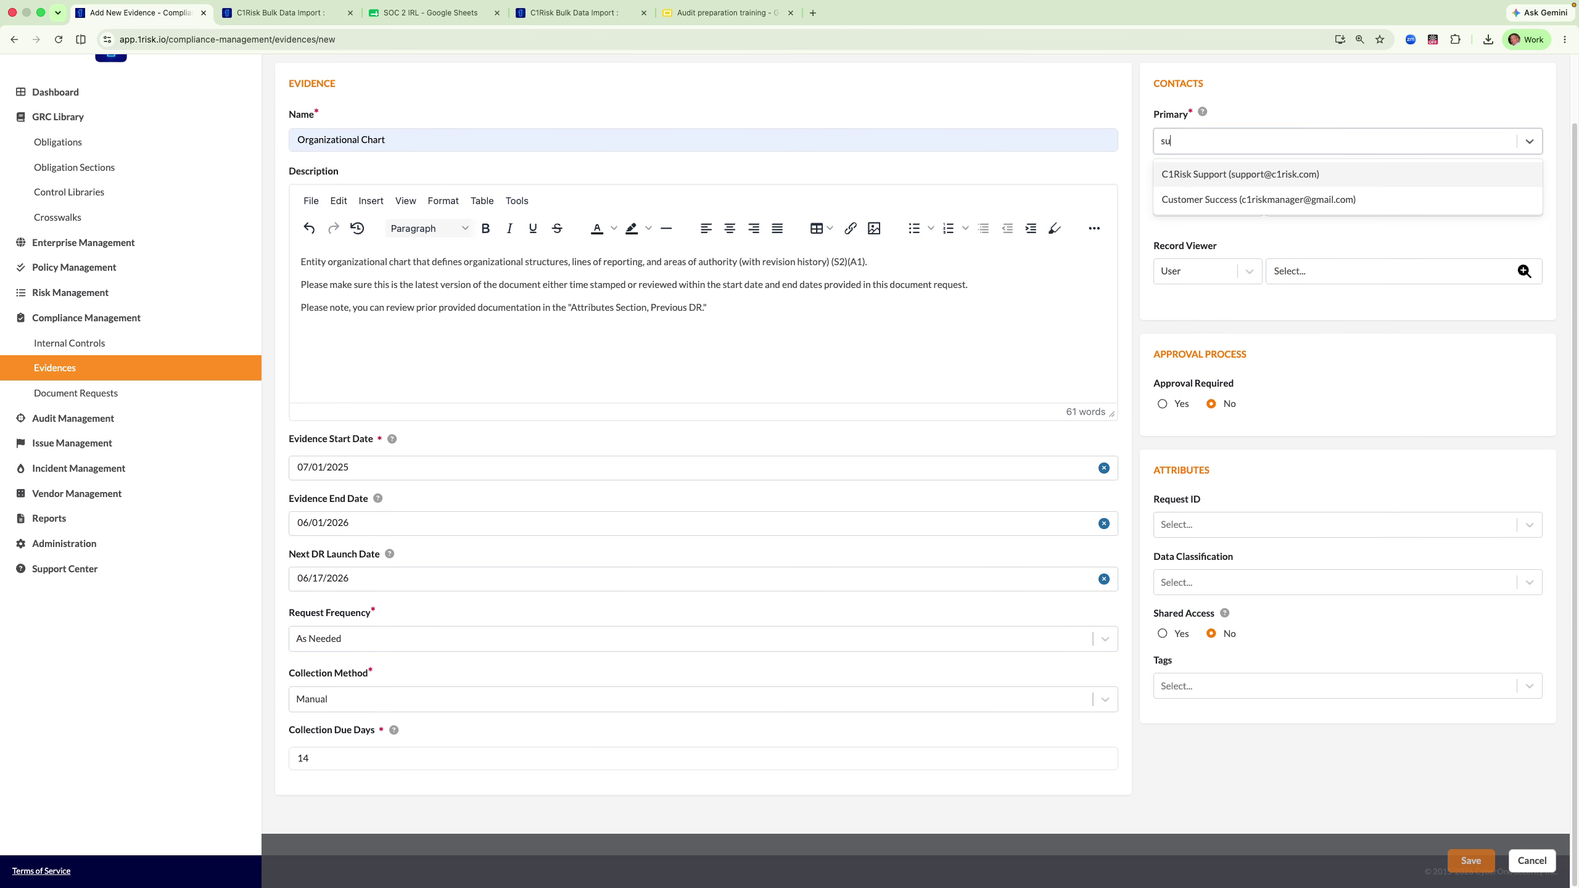
left_click(1284, 175)
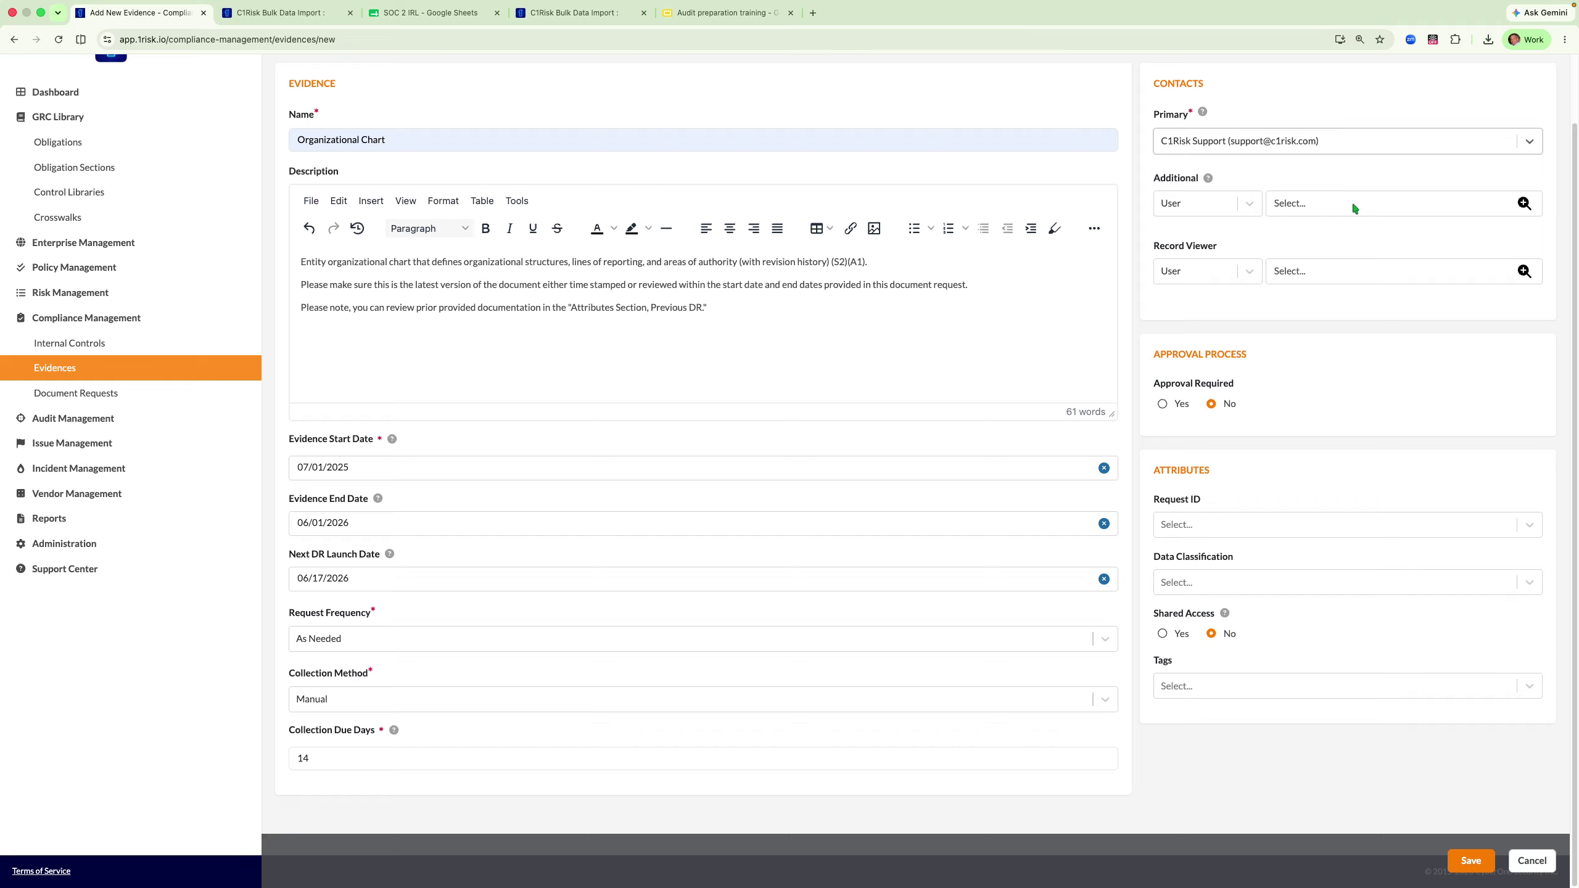
Require approval with C1Risk Support as the reviewer and save the evidence record
left_click(1163, 404)
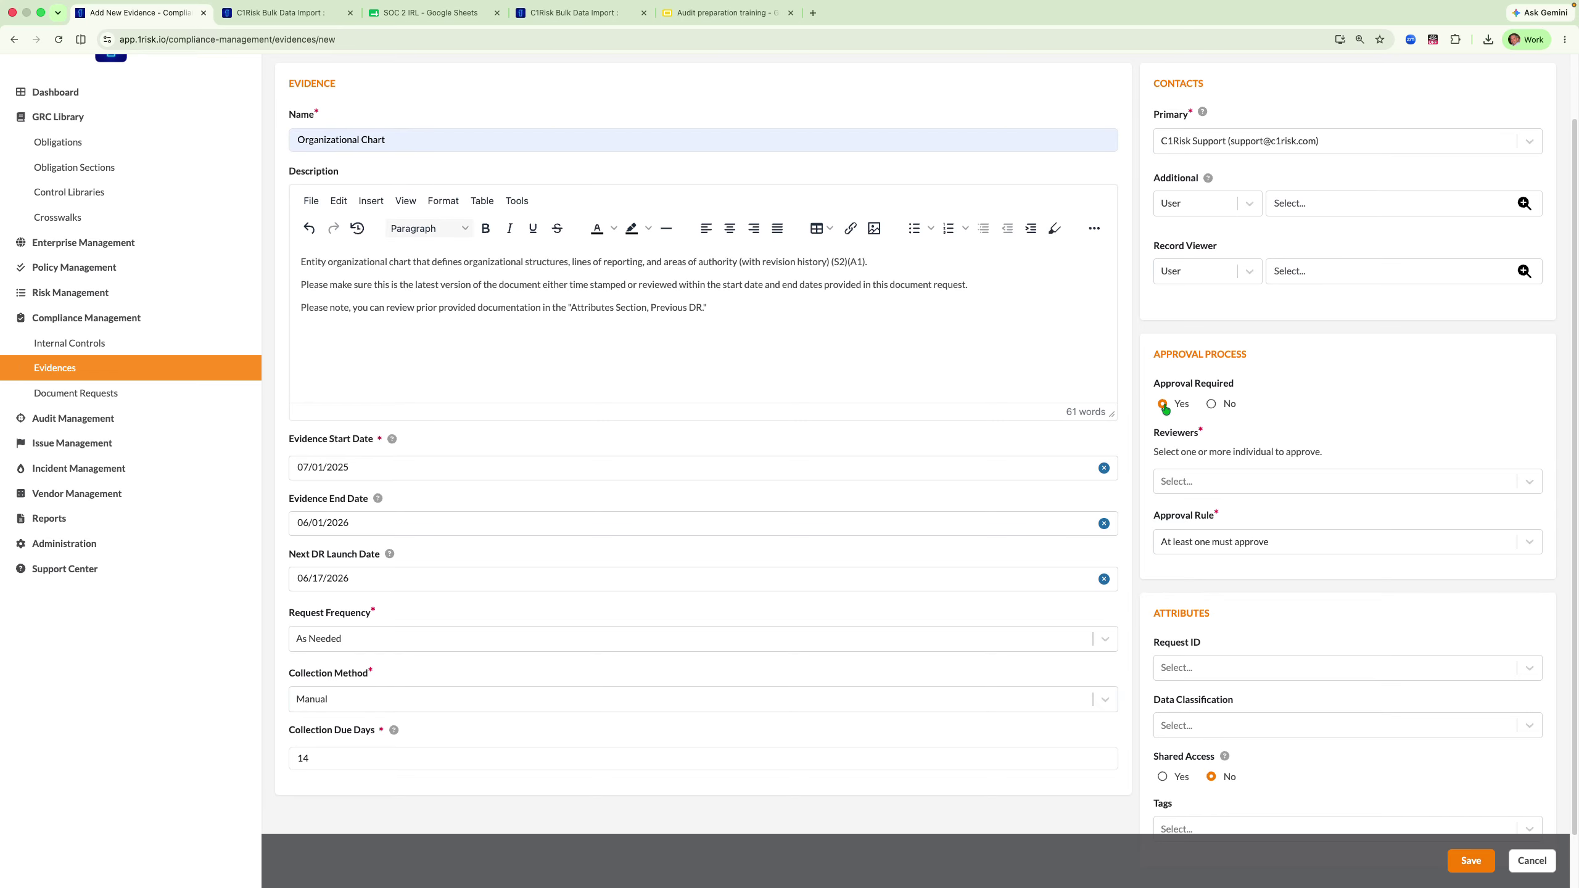
left_click(1198, 480)
type("support")
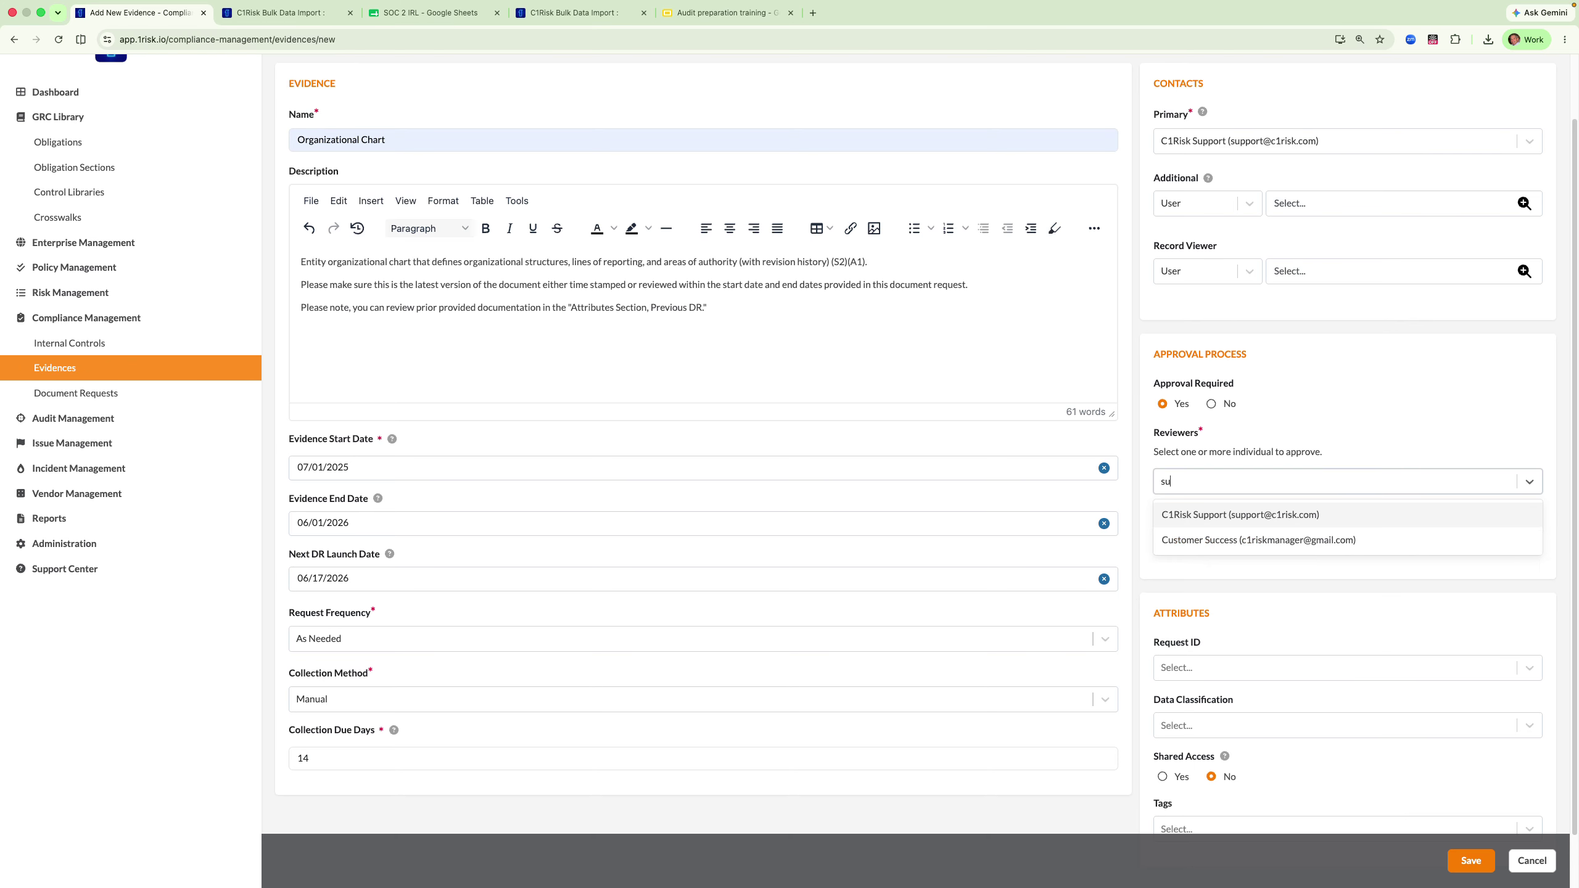
left_click(1221, 517)
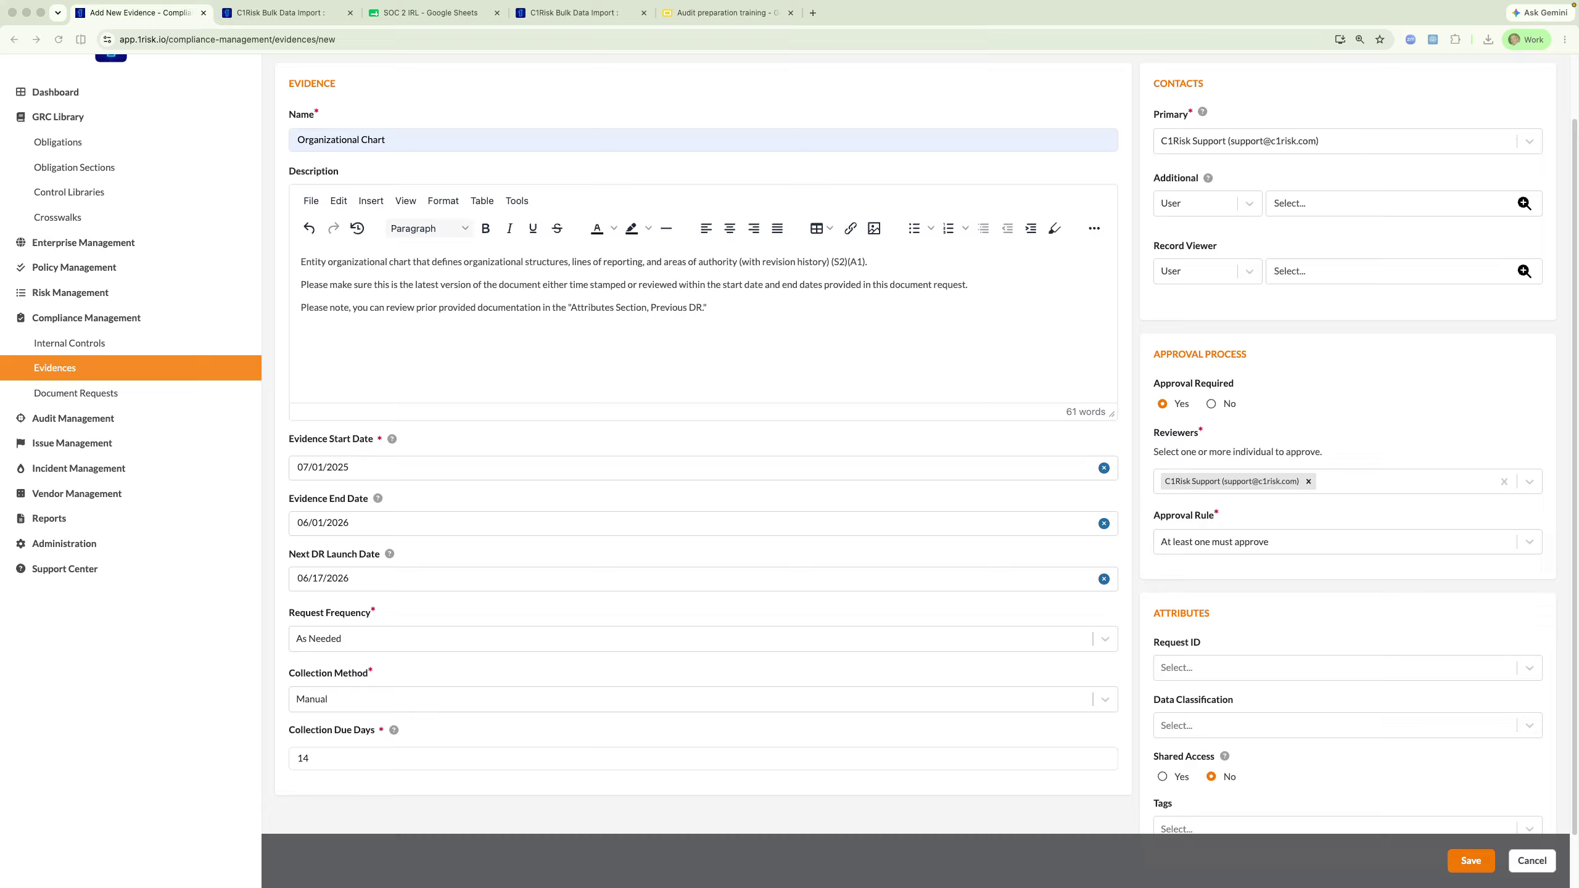
left_click(1471, 863)
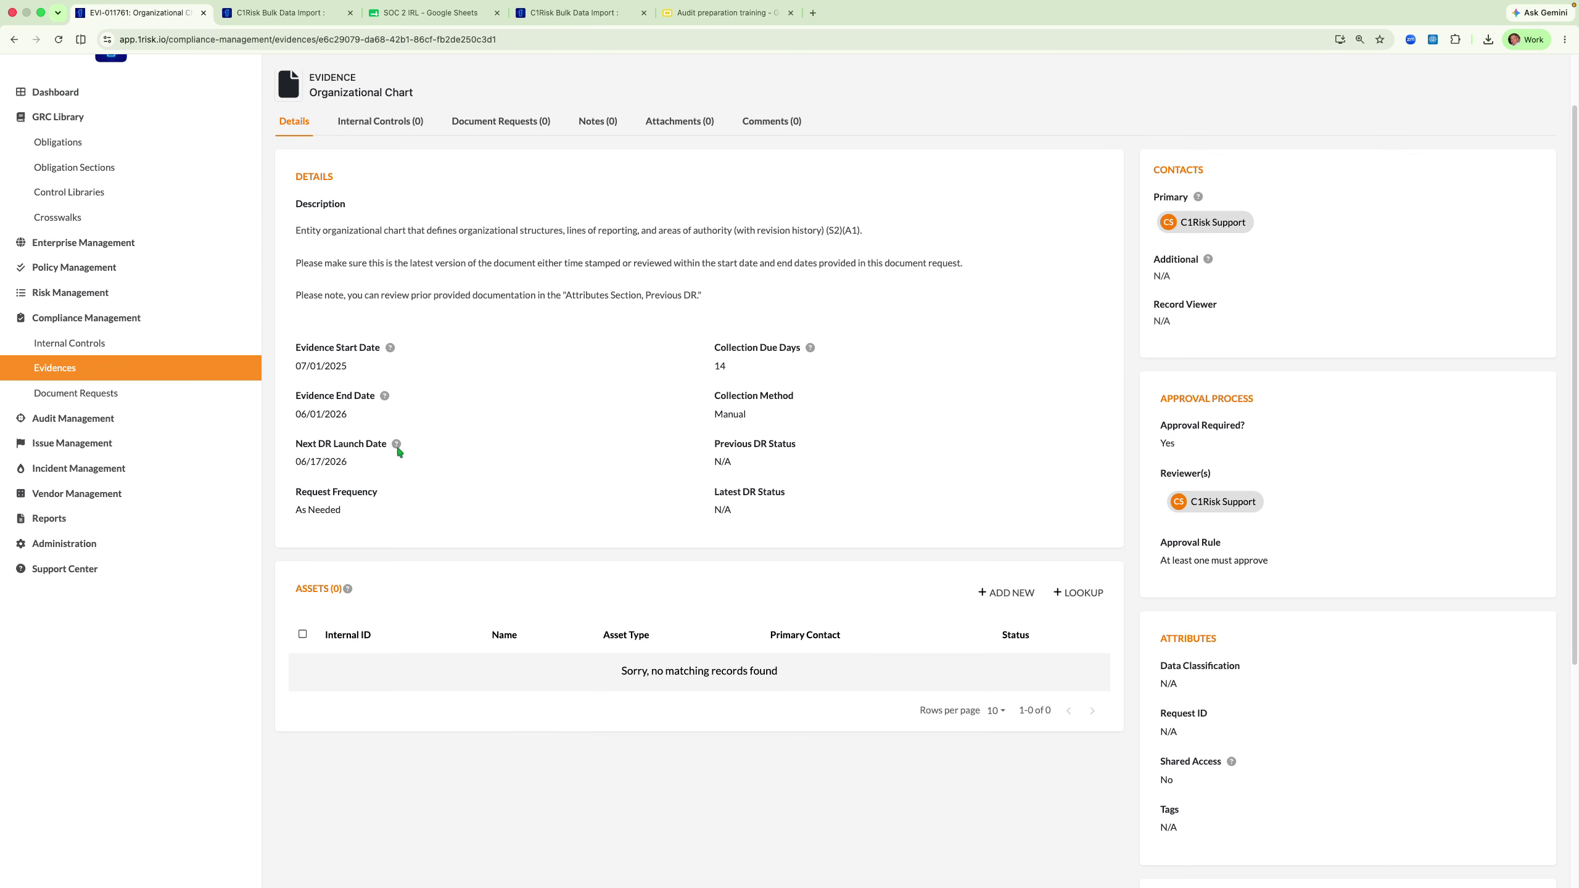
Select all records in the Evidences list and view the bulk operations available for them
left_click(61, 367)
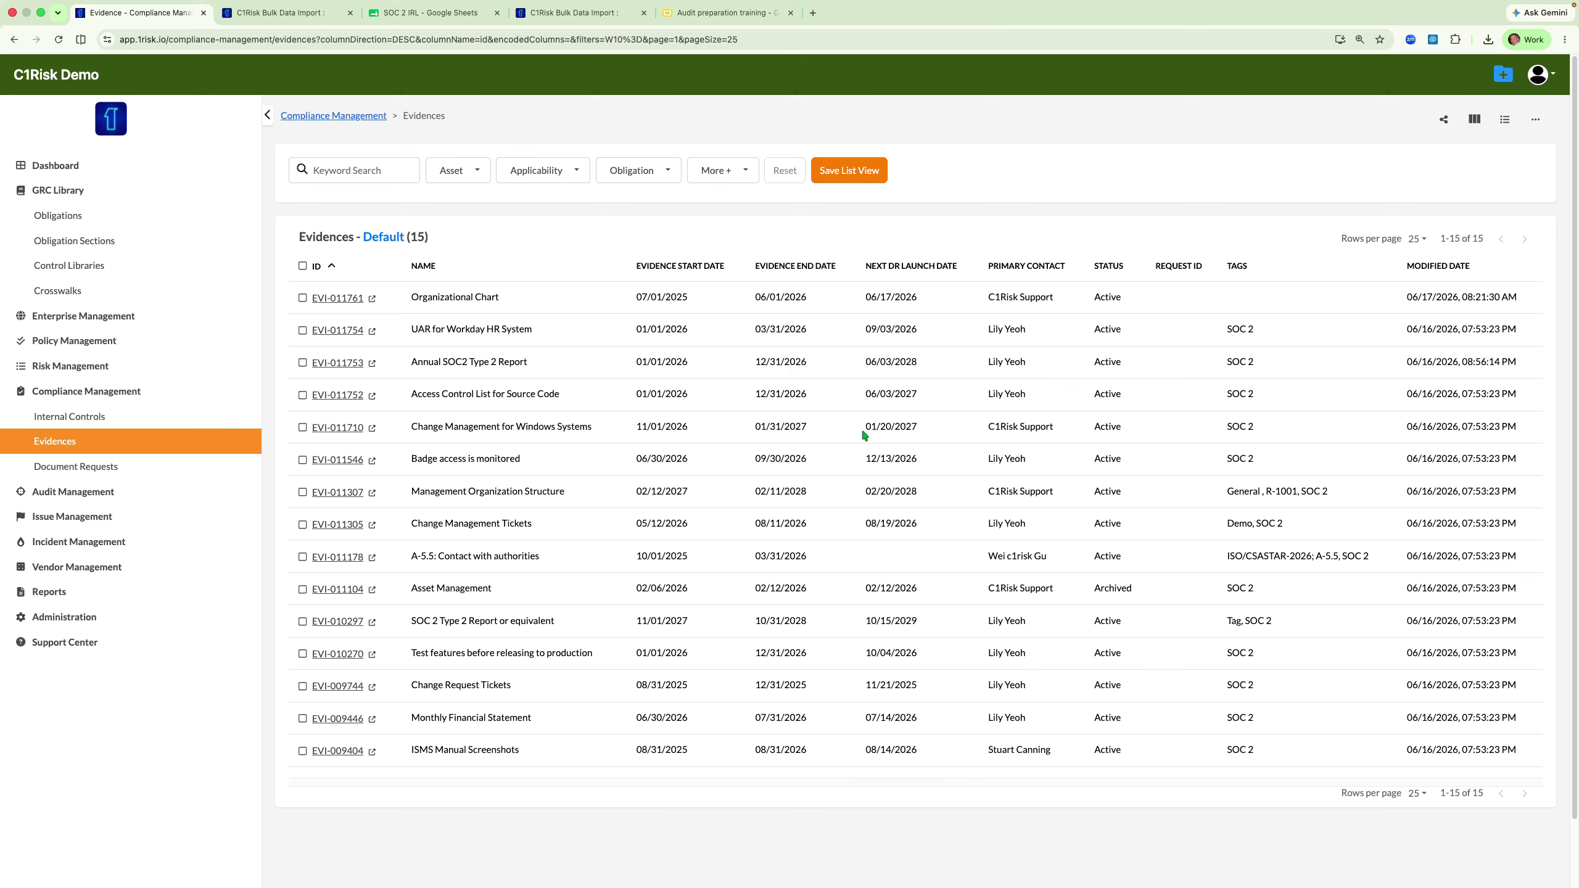
left_click(302, 266)
left_click(302, 269)
left_click(303, 299)
left_click(303, 331)
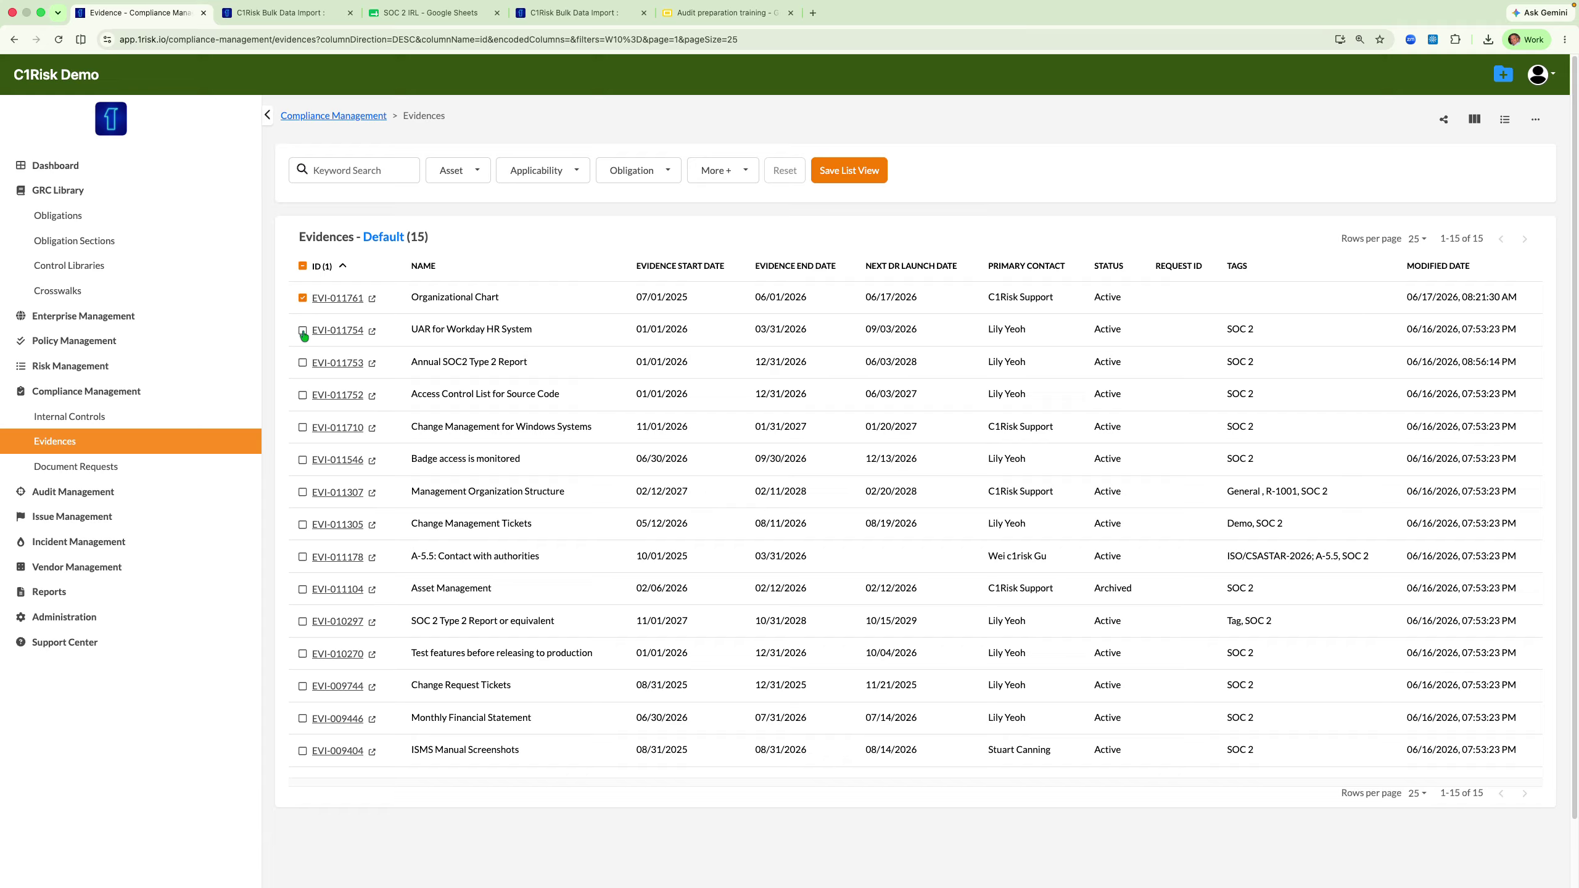
left_click(302, 267)
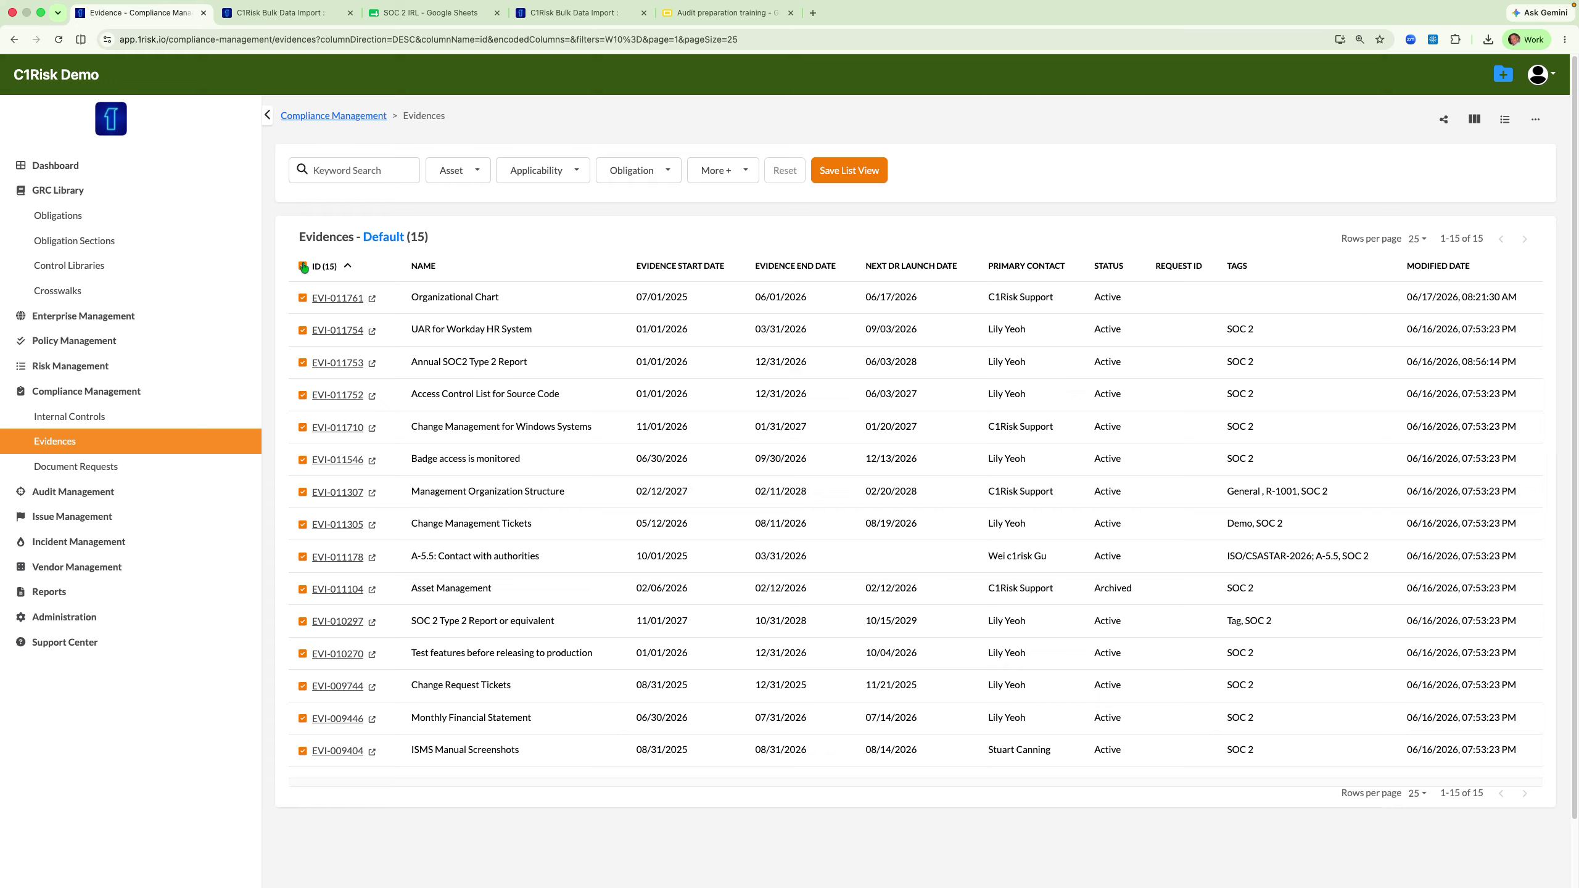
left_click(1532, 121)
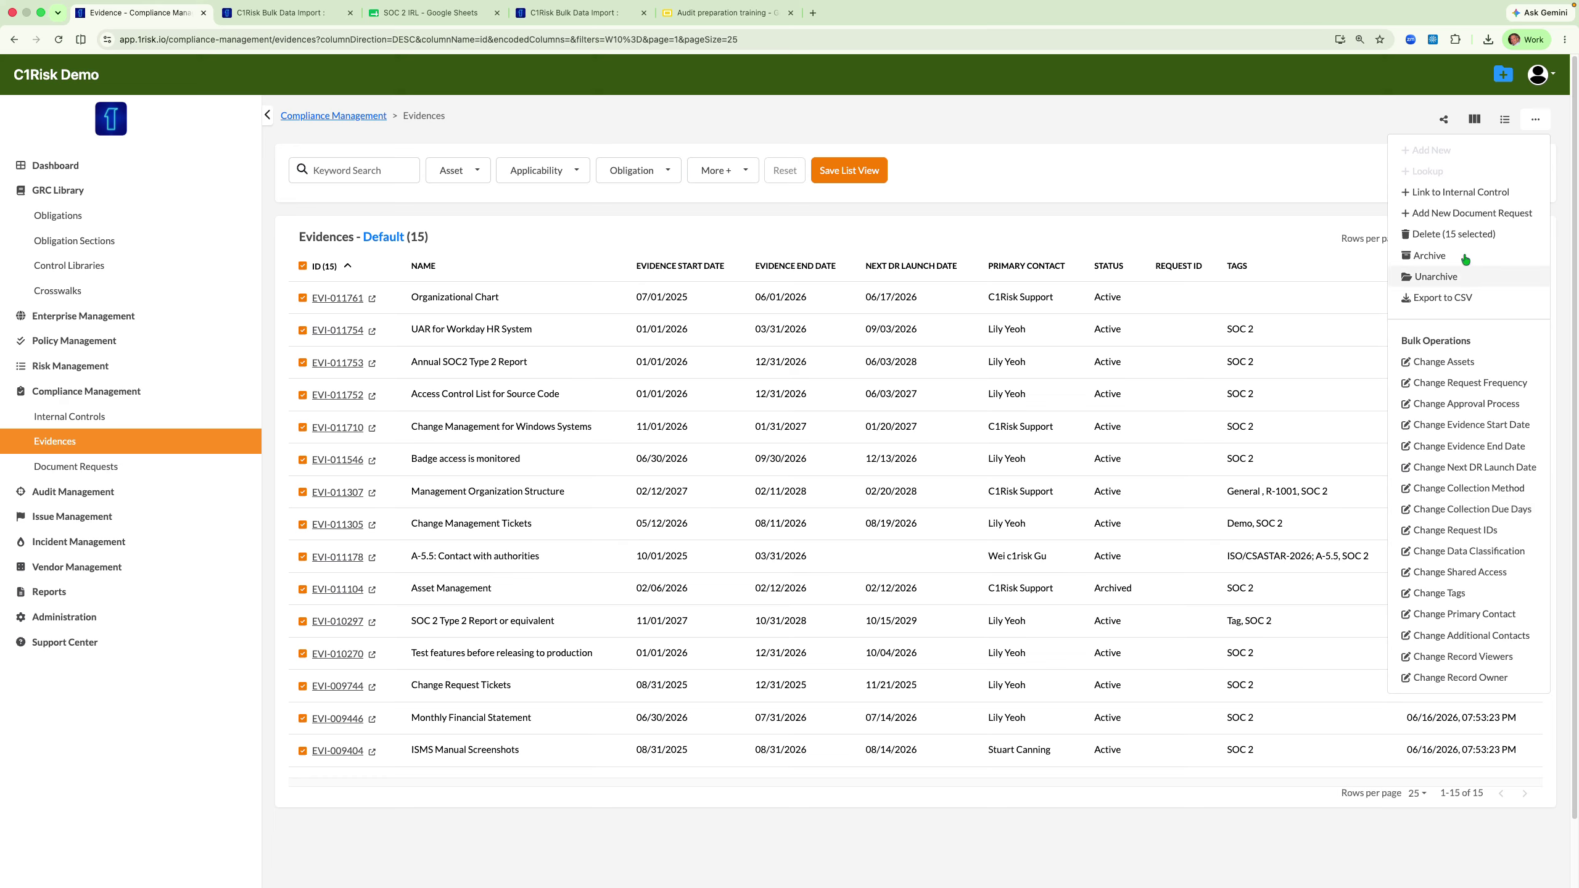
left_click(987, 229)
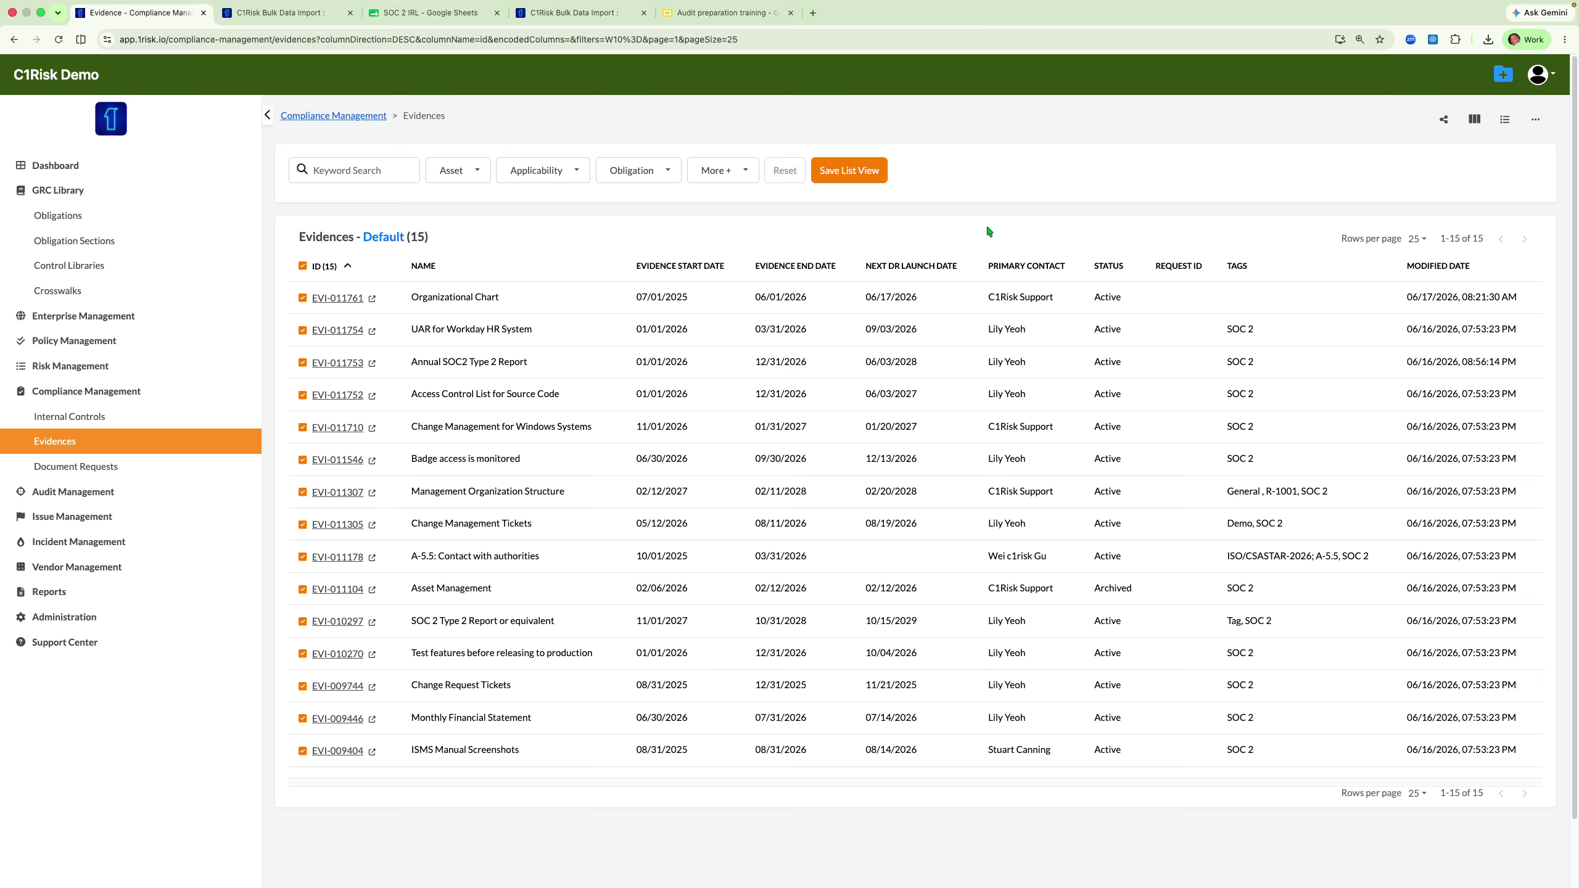